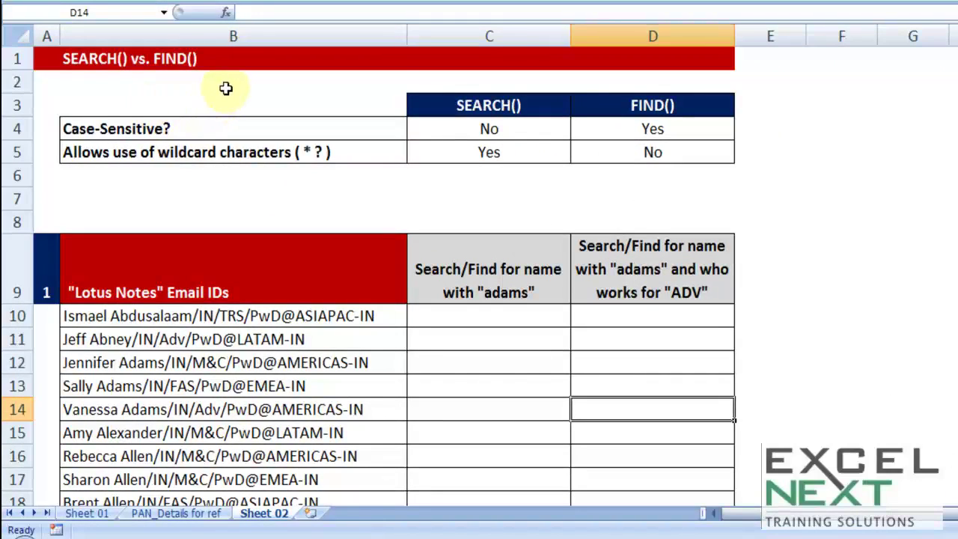
Step: Review the SEARCH() vs. FIND() comparison table and the list of "Lotus Notes" email IDs below it
{"action": "left_click", "coordinate": [124, 76]}
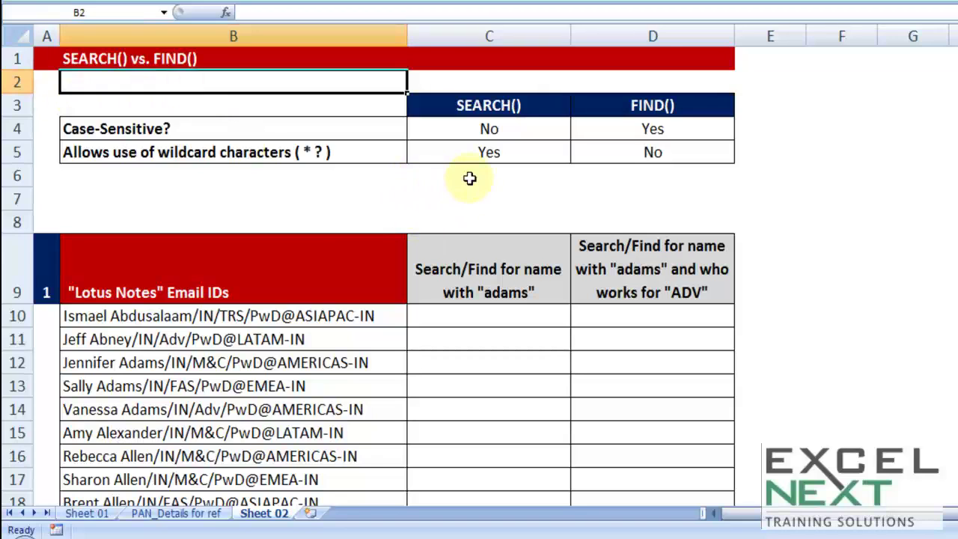
{"action": "scroll", "coordinate": [480, 179], "scroll_direction": "down", "scroll_amount": 2}
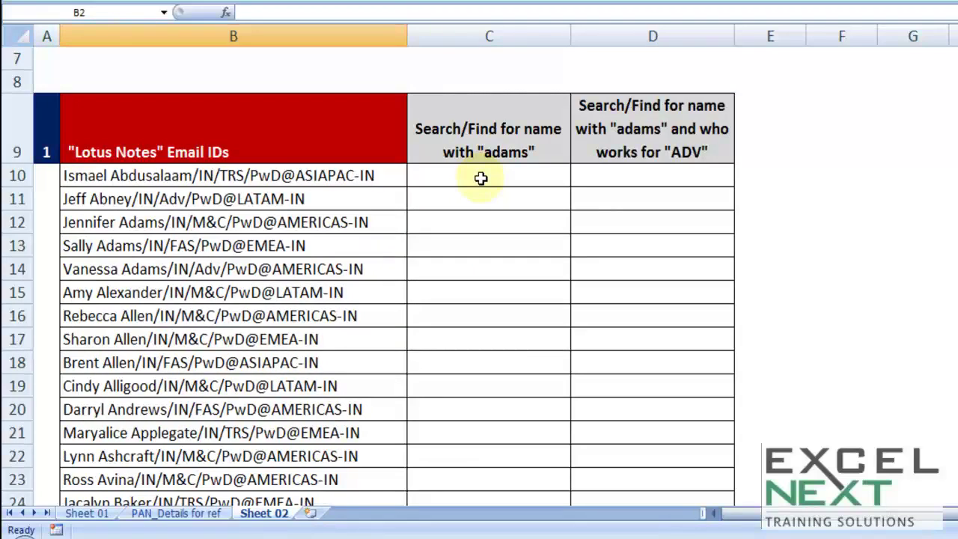
{"action": "scroll", "coordinate": [481, 179], "scroll_direction": "up", "scroll_amount": 2}
{"action": "left_click_drag", "start_coordinate": [193, 82], "coordinate": [693, 174]}
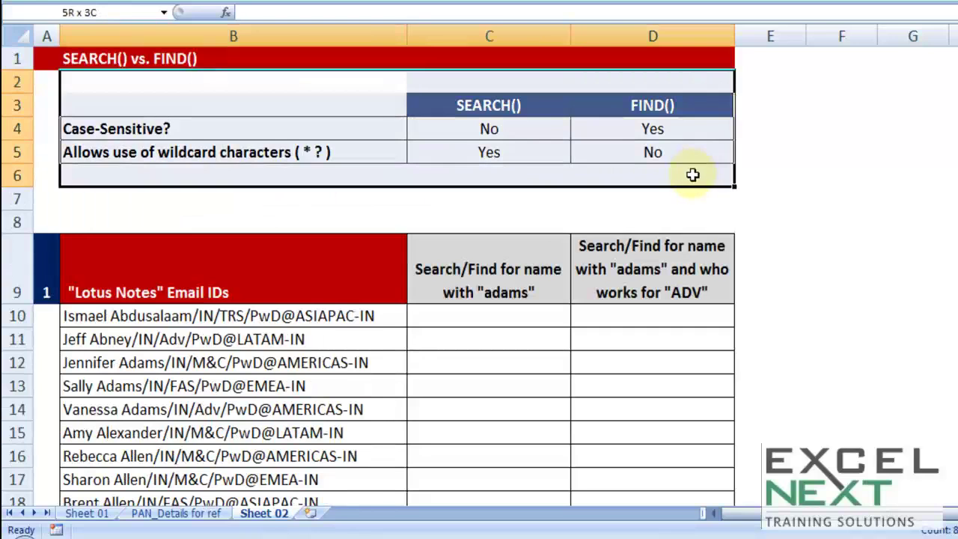
{"action": "scroll", "coordinate": [629, 249], "scroll_direction": "down", "scroll_amount": 2}
{"action": "left_click", "coordinate": [378, 220]}
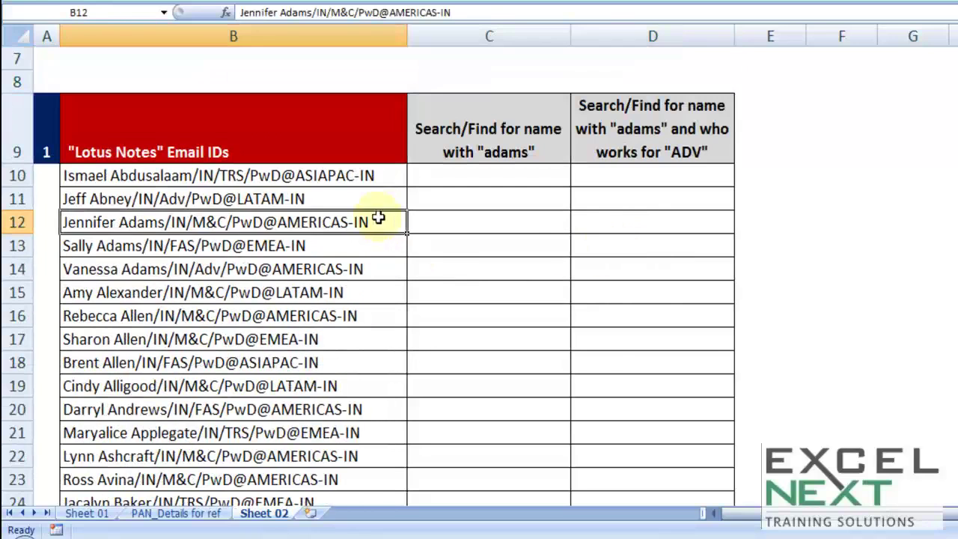
{"action": "left_click_drag", "start_coordinate": [204, 173], "coordinate": [214, 474]}
{"action": "scroll", "coordinate": [261, 221], "scroll_direction": "down", "scroll_amount": 1}
{"action": "scroll", "coordinate": [94, 187], "scroll_direction": "up", "scroll_amount": 1}
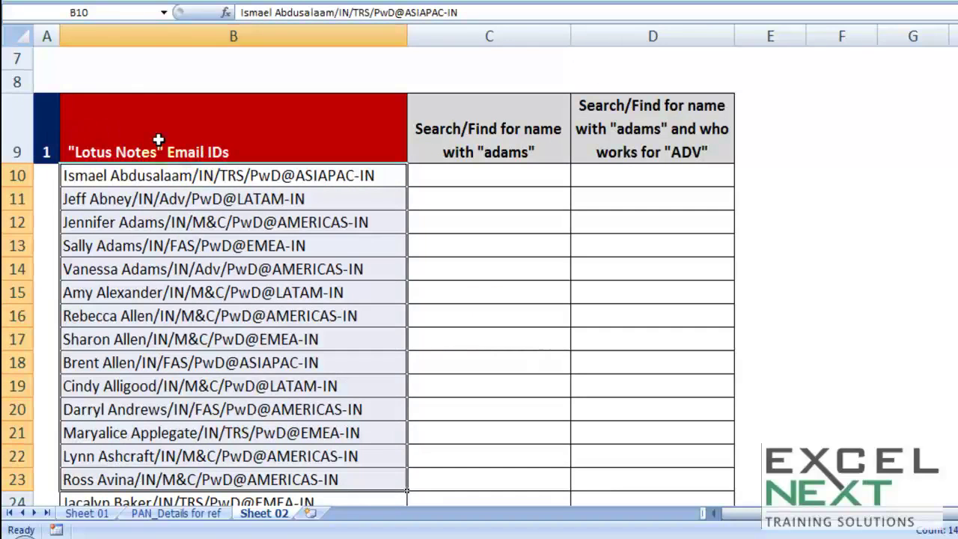
Step: Examine the segments of the email ID in B10 that follow the person's name, including the department, company and region codes
{"action": "double_click", "coordinate": [206, 175]}
{"action": "left_click_drag", "start_coordinate": [195, 176], "coordinate": [385, 180]}
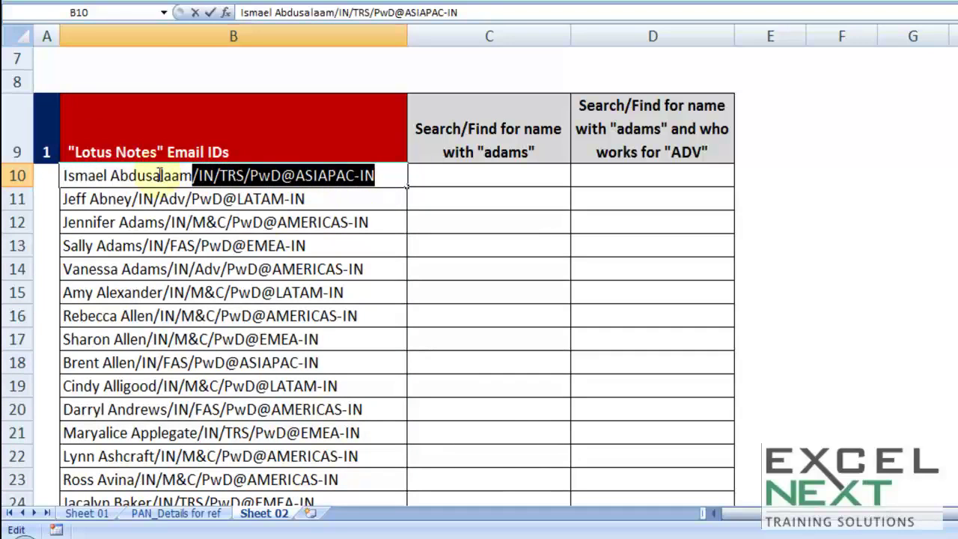
{"action": "left_click", "coordinate": [204, 174]}
{"action": "double_click", "coordinate": [206, 175]}
{"action": "left_click_drag", "start_coordinate": [221, 177], "coordinate": [244, 180]}
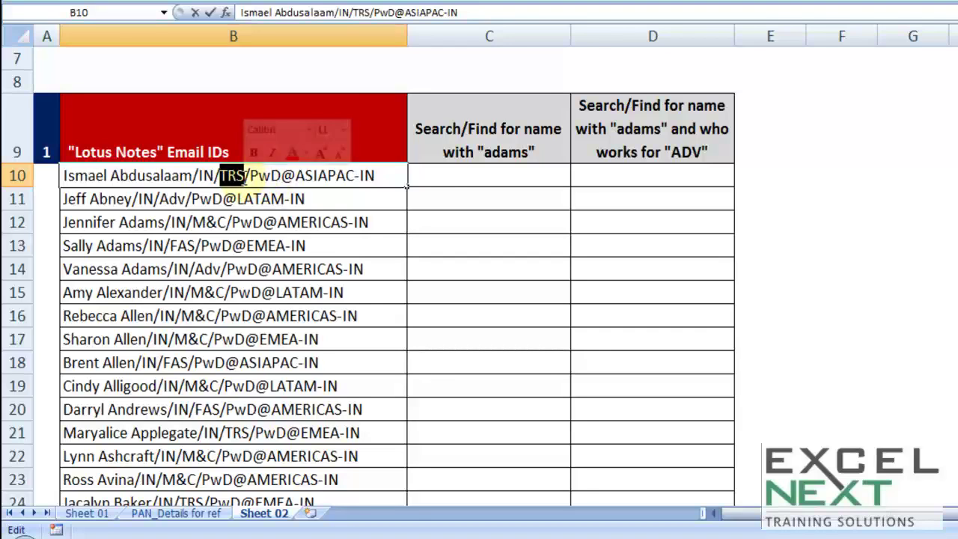
{"action": "double_click", "coordinate": [265, 176]}
{"action": "left_click_drag", "start_coordinate": [297, 176], "coordinate": [385, 182]}
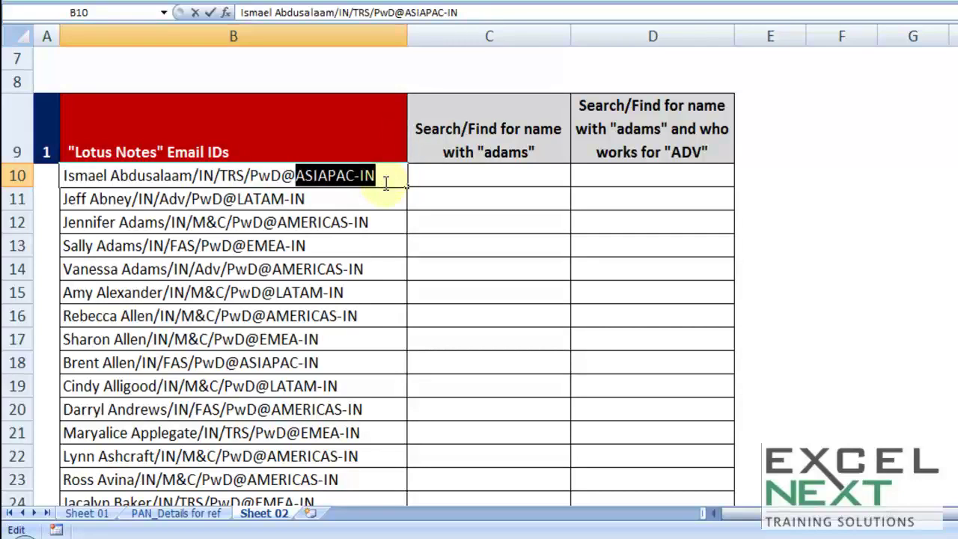
{"action": "left_click", "coordinate": [372, 223]}
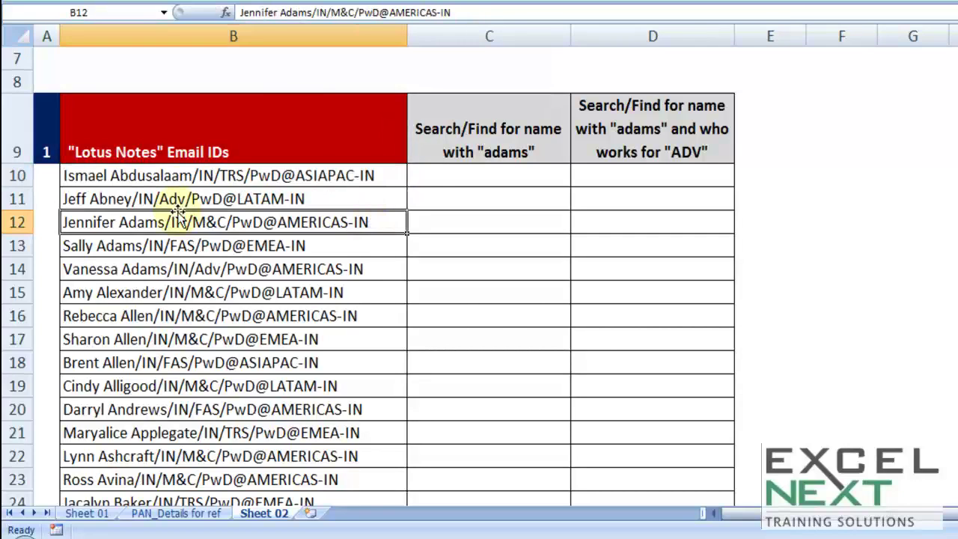
Step: Enter a FIND formula in C10 that looks for the header's surname, spelled with a capital first letter, in B10, and fill it to C24
{"action": "left_click", "coordinate": [457, 176]}
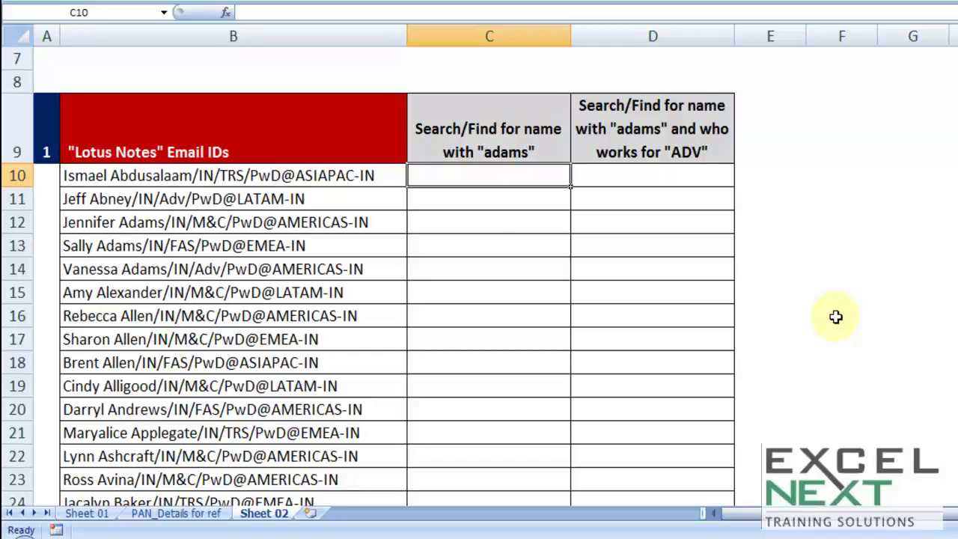
{"action": "type", "text": "=find"}
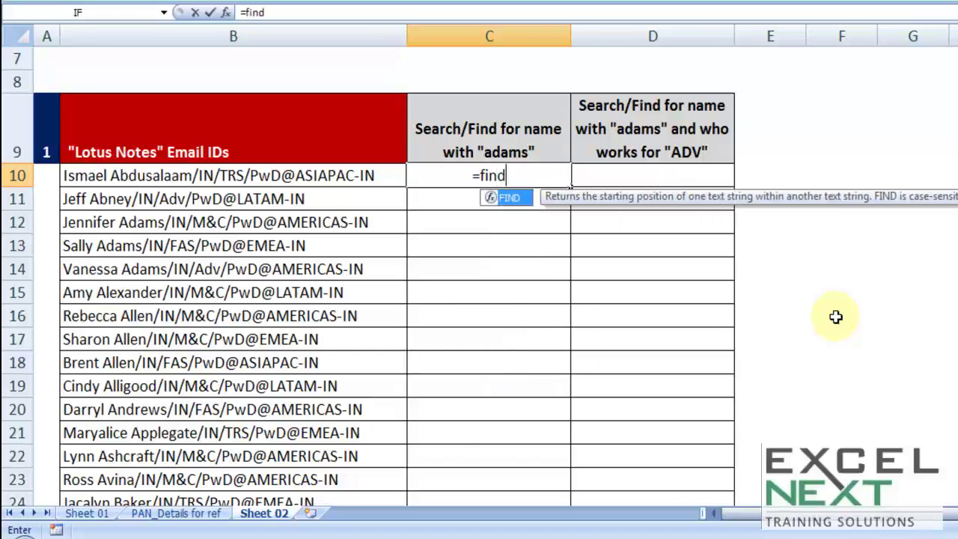
{"action": "key", "text": "Tab"}
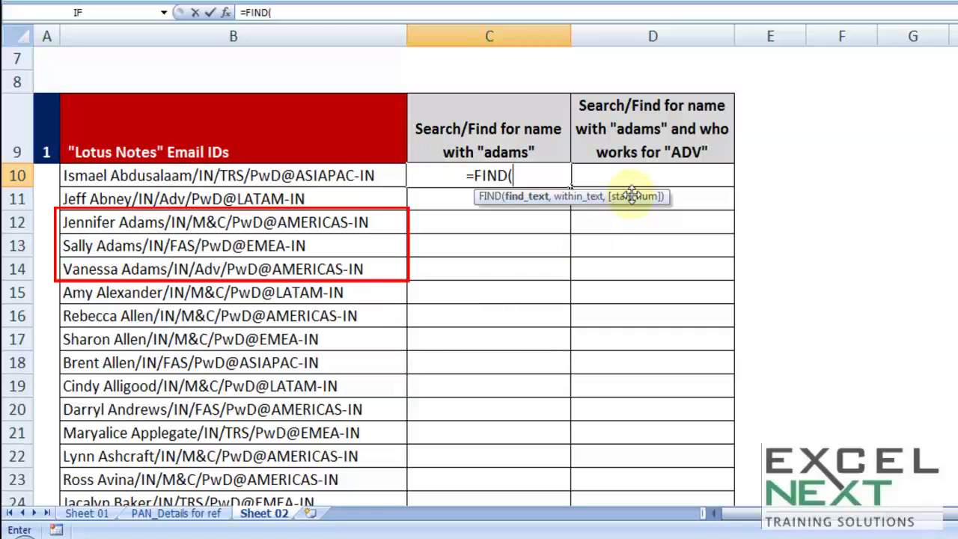
{"action": "type", "text": "\"A"}
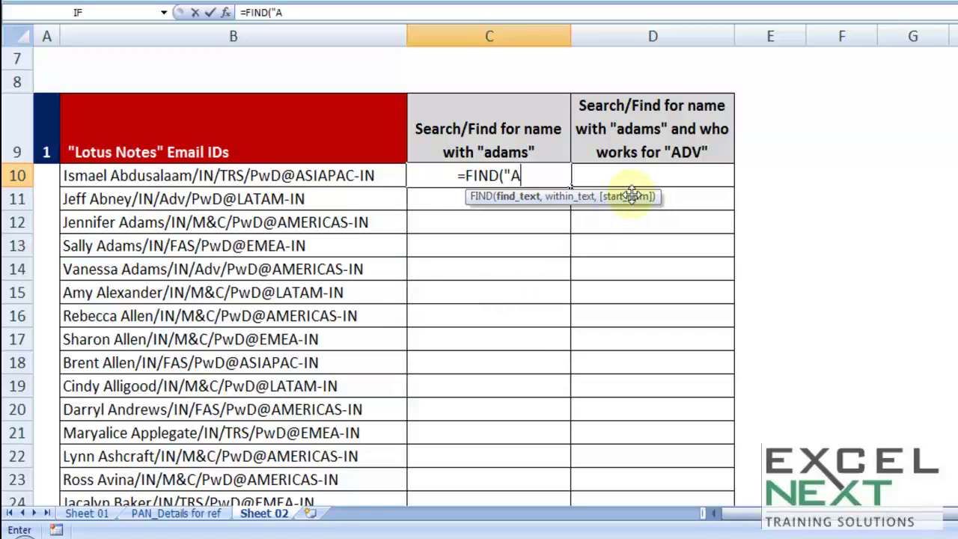
{"action": "type", "text": "dams\""}
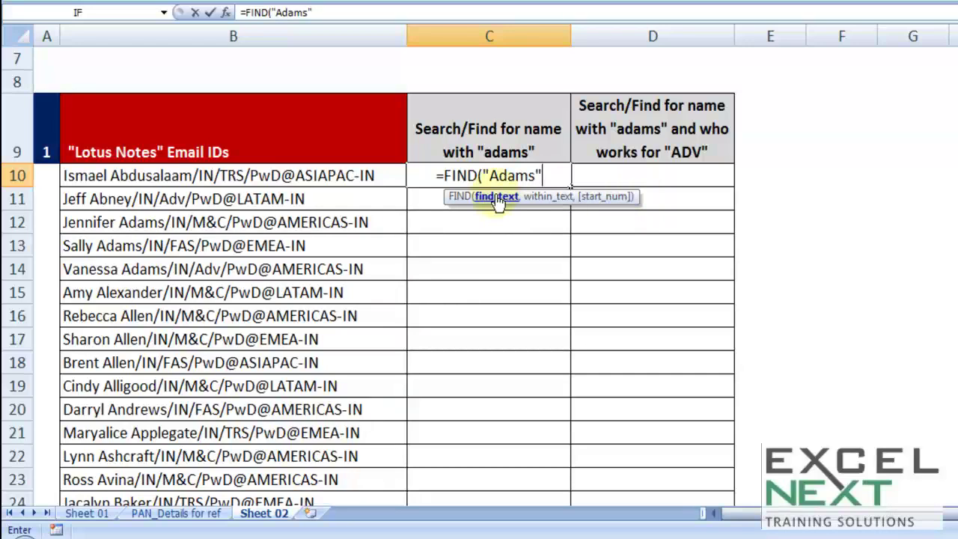
{"action": "type", "text": ","}
{"action": "left_click", "coordinate": [272, 174]}
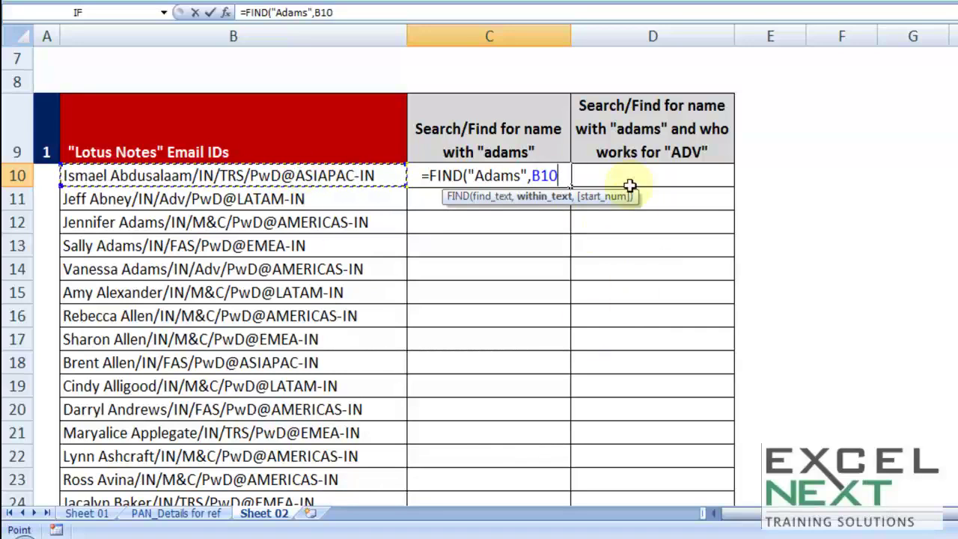
{"action": "type", "text": ")"}
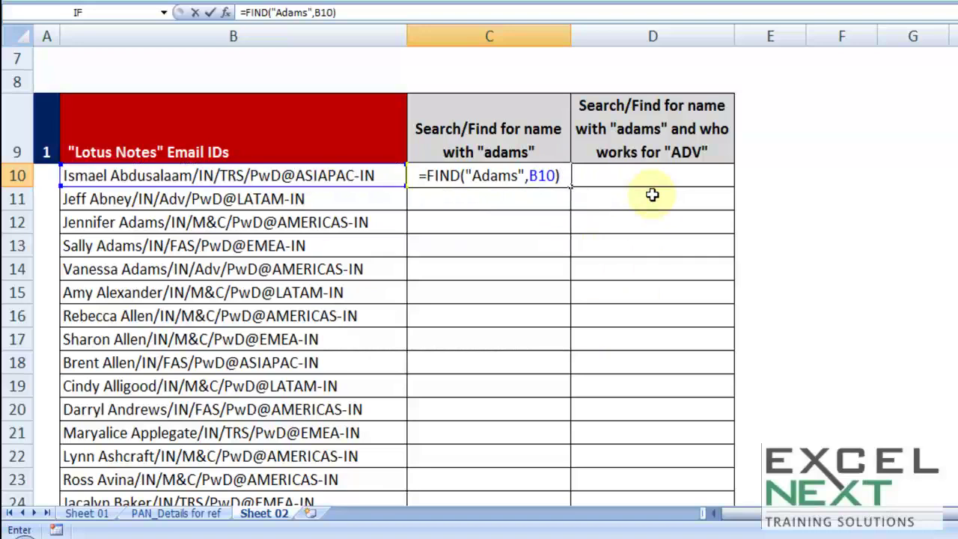
{"action": "key", "text": "Return"}
{"action": "left_click", "coordinate": [513, 175]}
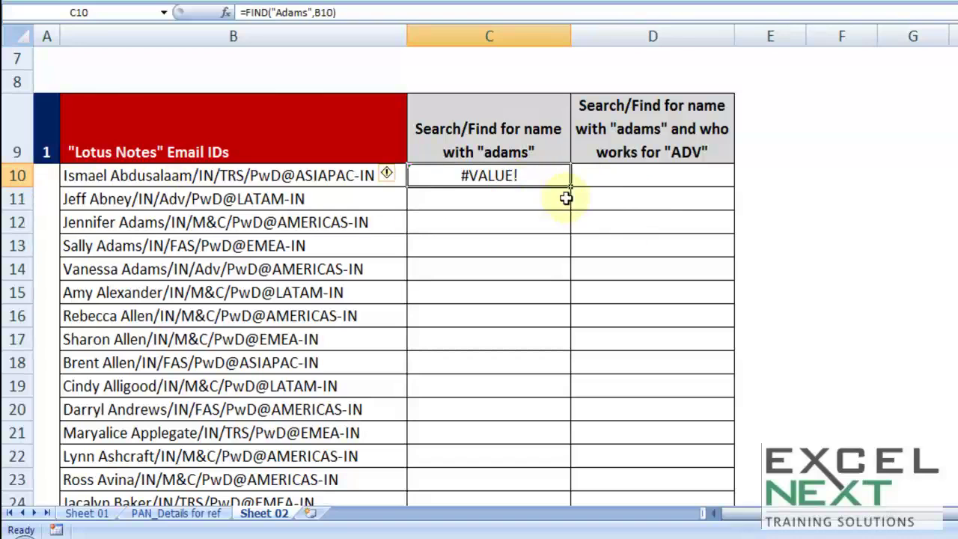
{"action": "left_click_drag", "start_coordinate": [572, 188], "coordinate": [558, 471]}
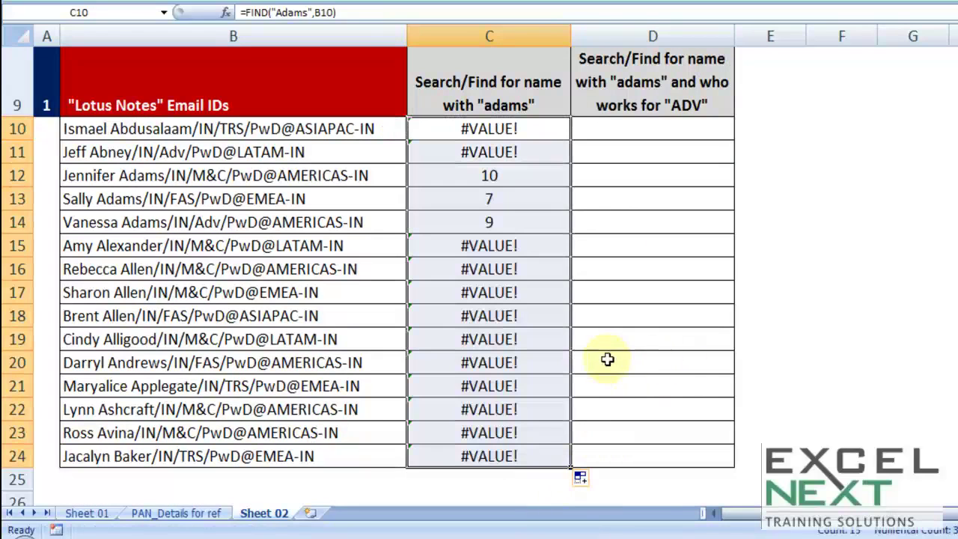
Step: Highlight the three matching email IDs in B12:B14 with yellow fill
{"action": "left_click_drag", "start_coordinate": [251, 178], "coordinate": [246, 216]}
{"action": "left_click", "coordinate": [274, 4]}
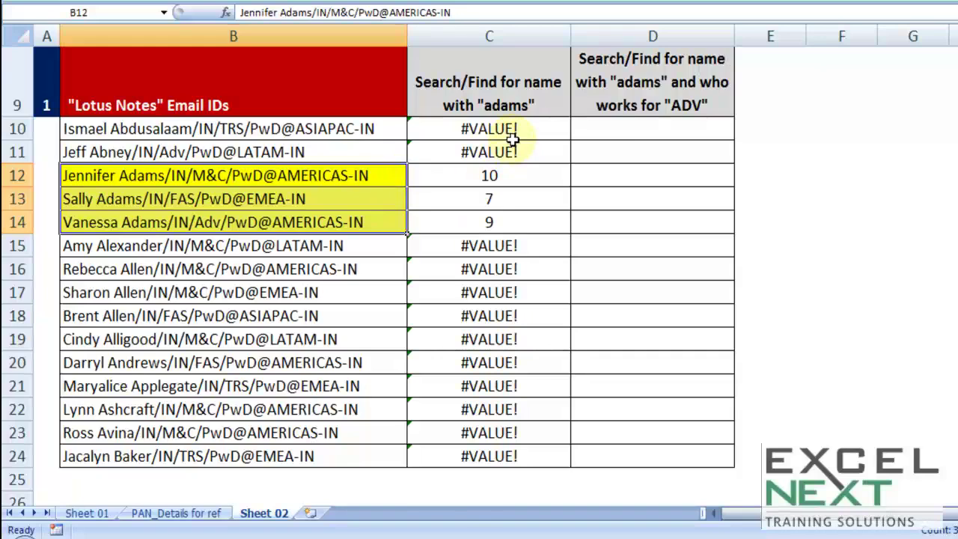
Step: Change the first letter of the surname in C10's FIND formula to lowercase and refill the formula down to C24
{"action": "scroll", "coordinate": [259, 196], "scroll_direction": "up", "scroll_amount": 1}
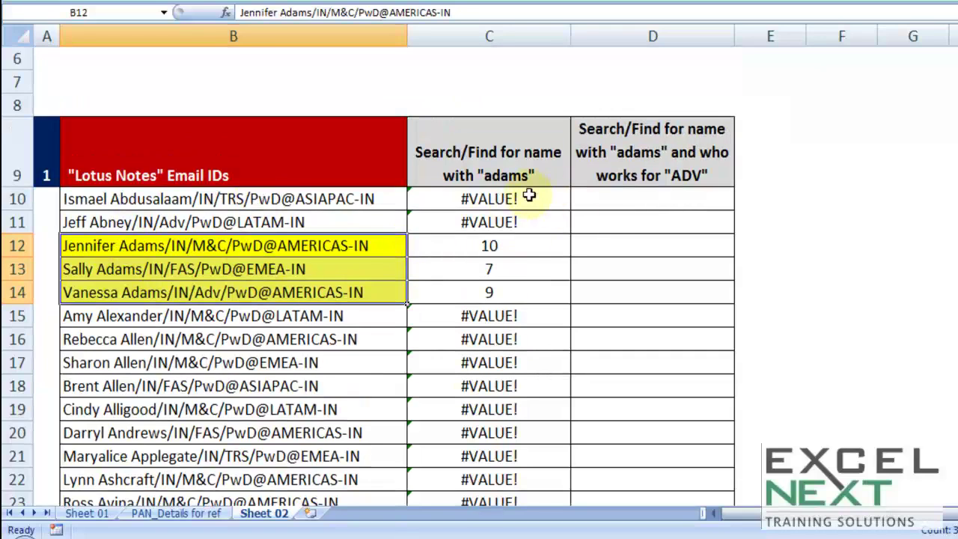
{"action": "double_click", "coordinate": [478, 199]}
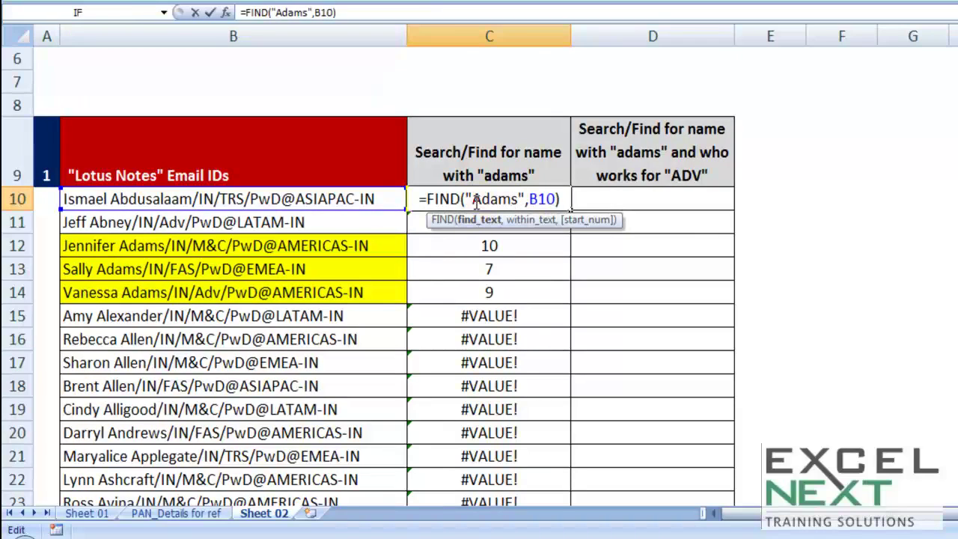
{"action": "type", "text": "a"}
{"action": "left_click_drag", "start_coordinate": [467, 199], "coordinate": [475, 199]}
{"action": "key", "text": "Return"}
{"action": "left_click", "coordinate": [533, 203]}
{"action": "left_click_drag", "start_coordinate": [571, 213], "coordinate": [540, 459]}
{"action": "left_click_drag", "start_coordinate": [468, 131], "coordinate": [488, 457]}
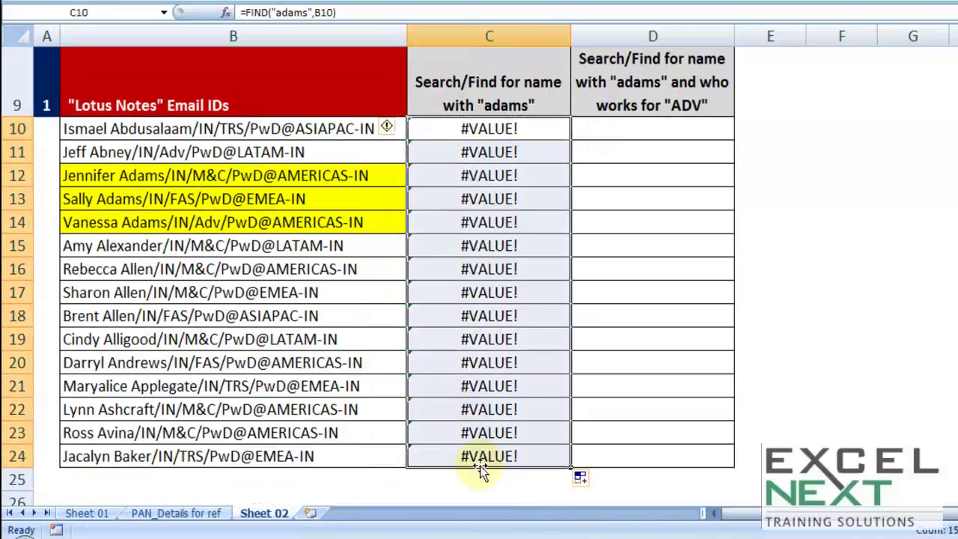
Step: Highlight the "Case-Sensitive?" row of the comparison table, B4:D4, with the same yellow fill
{"action": "scroll", "coordinate": [493, 220], "scroll_direction": "up", "scroll_amount": 3}
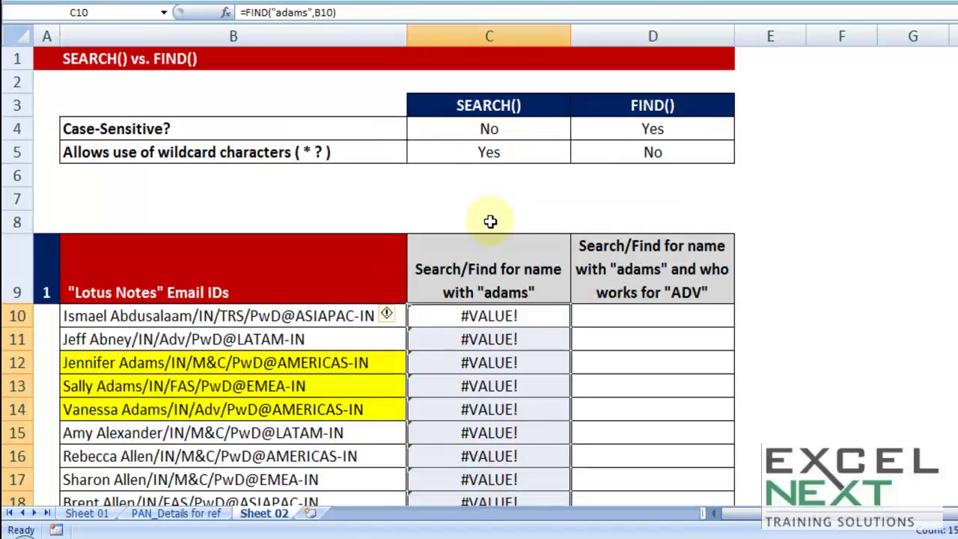
{"action": "left_click_drag", "start_coordinate": [310, 133], "coordinate": [630, 131]}
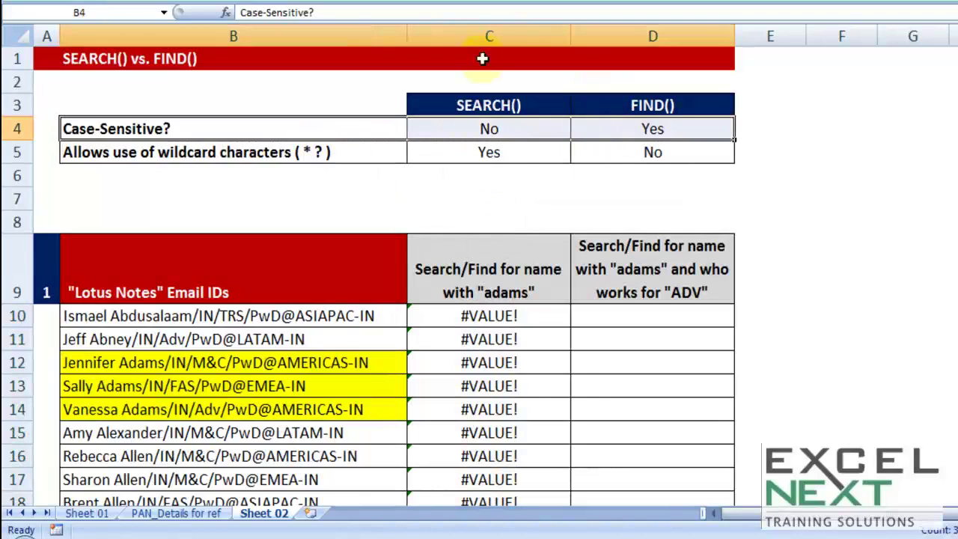
{"action": "key", "text": "F4"}
{"action": "left_click", "coordinate": [618, 134]}
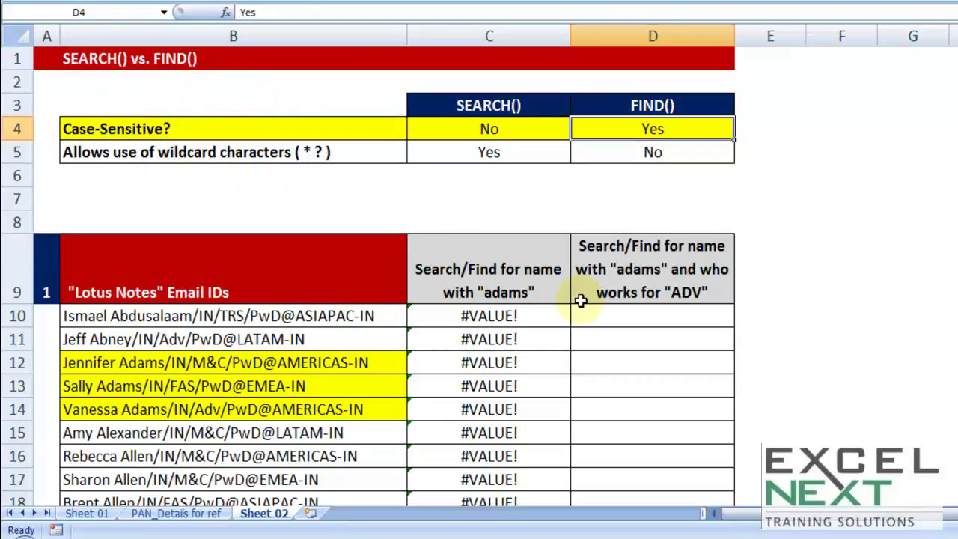
Step: Clear the FIND formulas from C10:C24
{"action": "scroll", "coordinate": [580, 300], "scroll_direction": "down", "scroll_amount": 3}
{"action": "left_click_drag", "start_coordinate": [509, 186], "coordinate": [519, 444]}
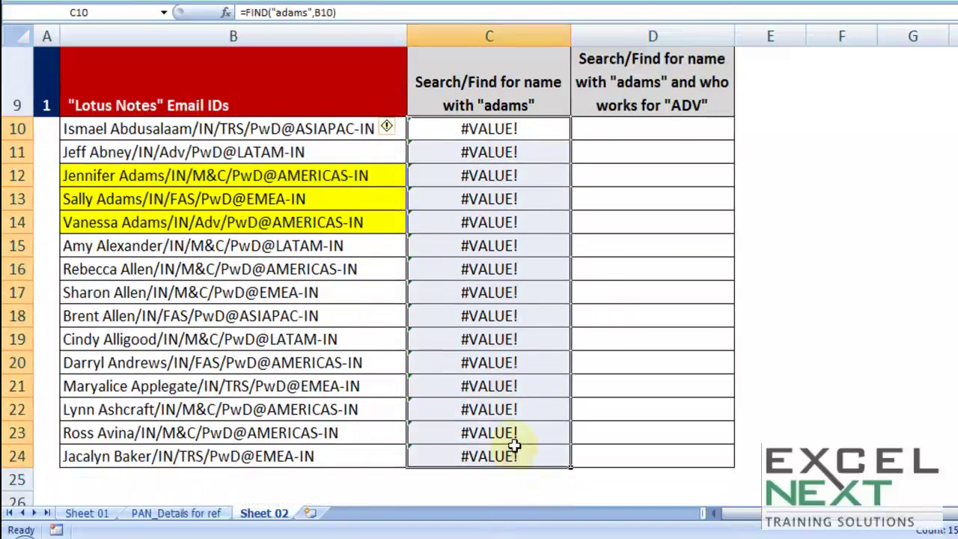
{"action": "key", "text": "Delete"}
Step: Enter a SEARCH formula in C10 that looks for the header's surname in lowercase within B10, and fill it down the email list
{"action": "scroll", "coordinate": [494, 247], "scroll_direction": "up", "scroll_amount": 2}
{"action": "left_click", "coordinate": [492, 264]}
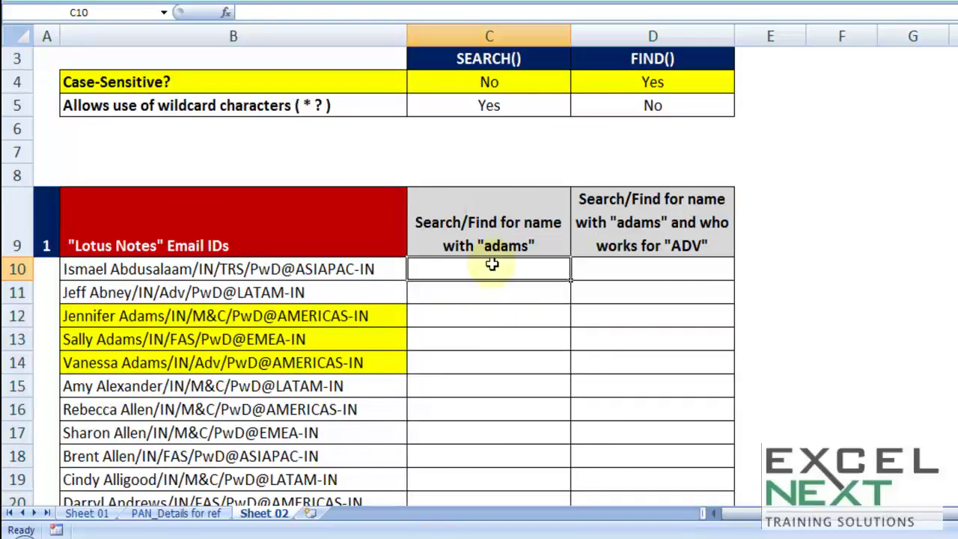
{"action": "type", "text": "=searc"}
{"action": "key", "text": "Tab"}
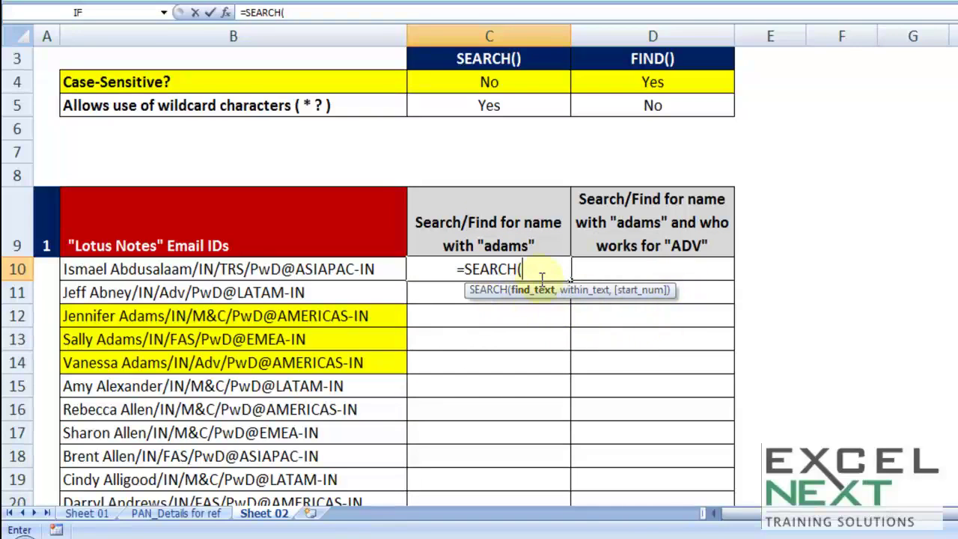
{"action": "type", "text": "\"adams\""}
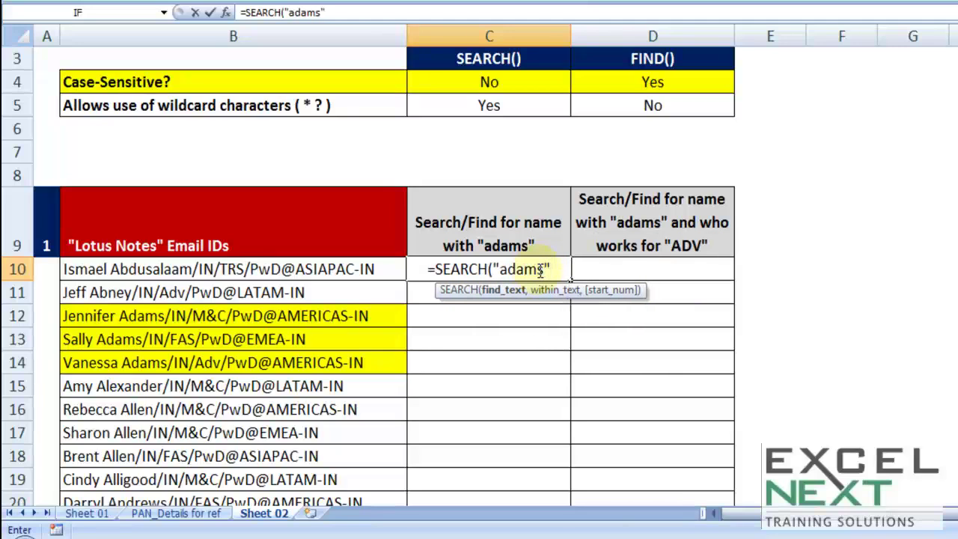
{"action": "type", "text": ","}
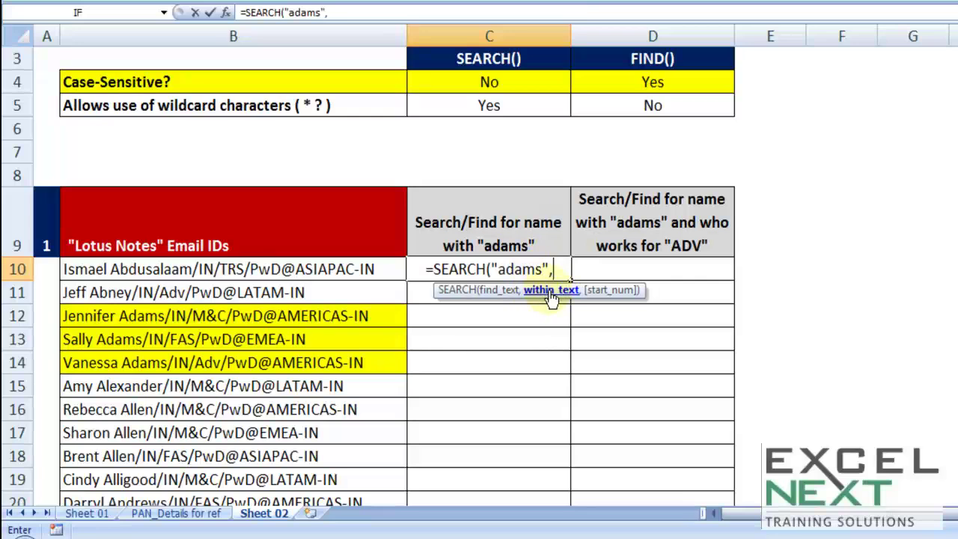
{"action": "left_click", "coordinate": [327, 268]}
{"action": "type", "text": ")"}
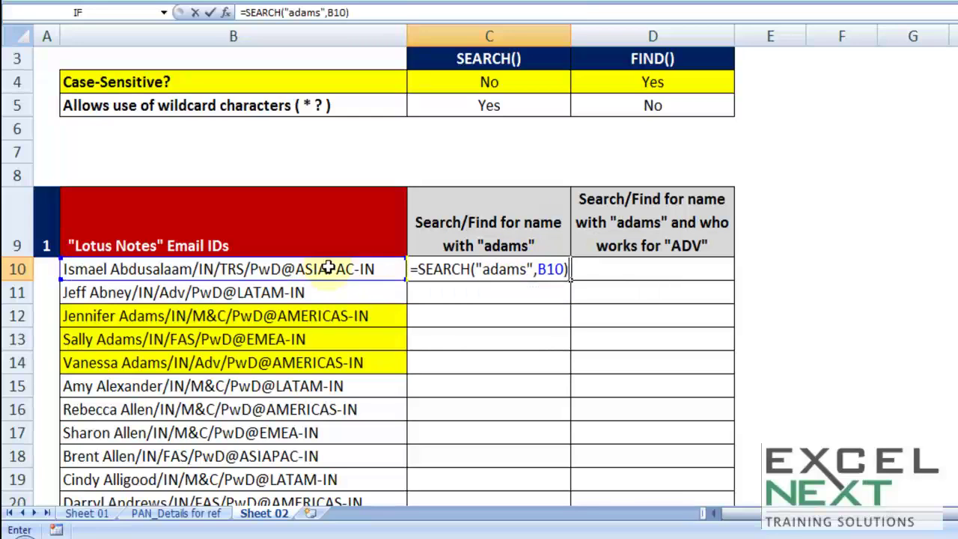
{"action": "key", "text": "Return"}
{"action": "left_click", "coordinate": [501, 270]}
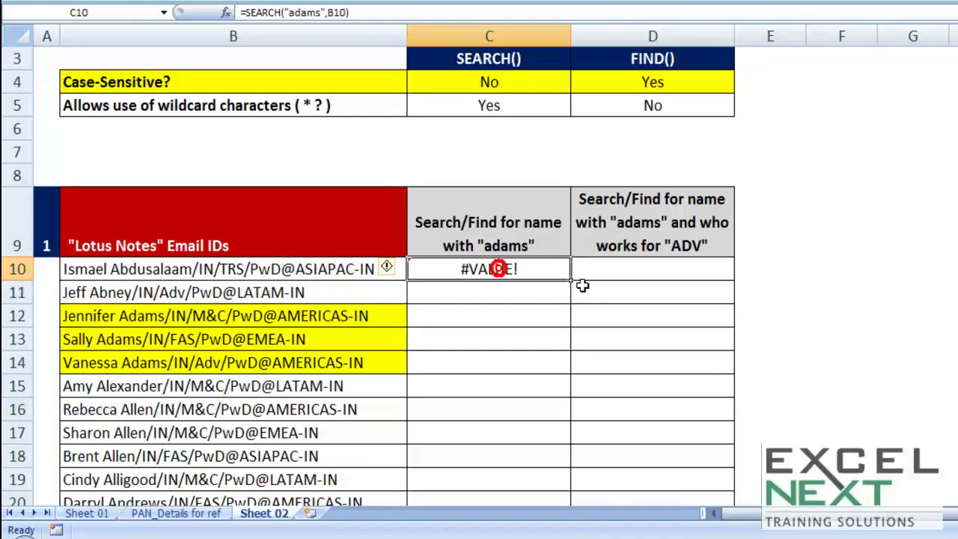
{"action": "double_click", "coordinate": [571, 280]}
Step: Check the SEARCH results in C12:C14 against the lowercase search text in C10's formula and the comparison table
{"action": "left_click_drag", "start_coordinate": [489, 316], "coordinate": [495, 359]}
{"action": "double_click", "coordinate": [494, 269]}
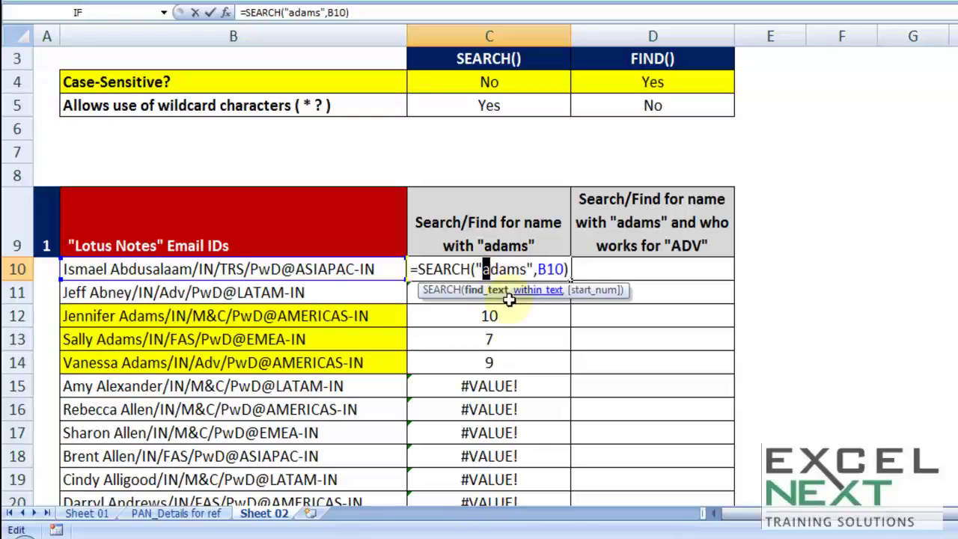
{"action": "key", "text": "Escape"}
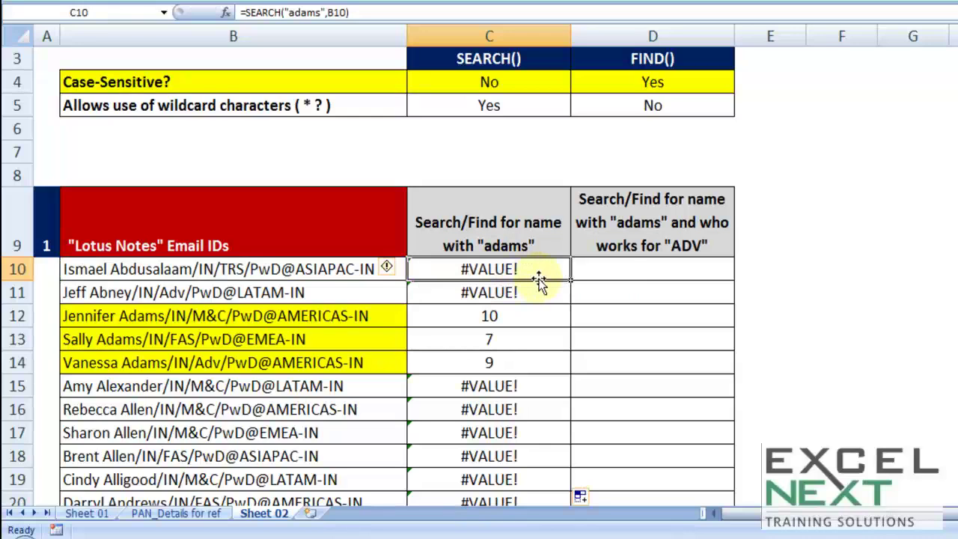
{"action": "scroll", "coordinate": [517, 202], "scroll_direction": "up", "scroll_amount": 1}
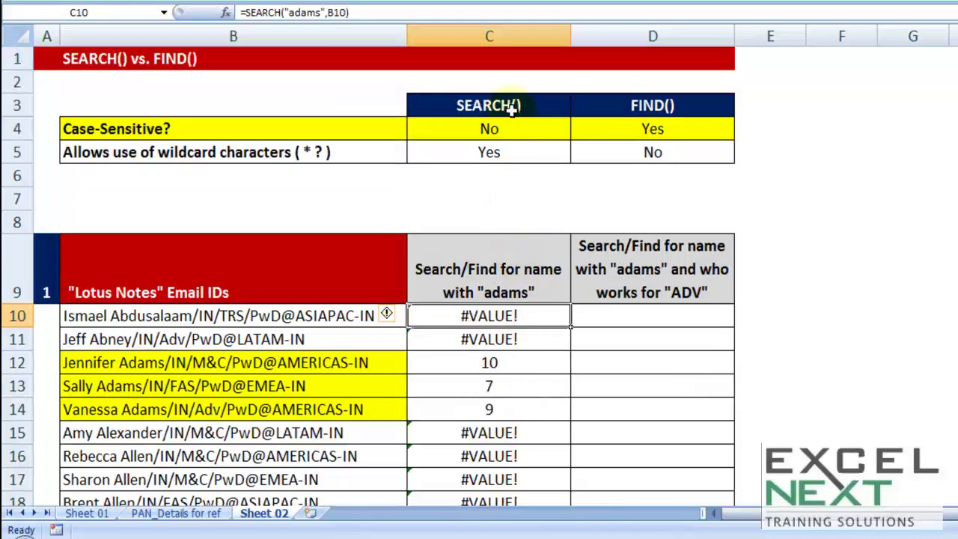
Step: Fill the SEARCH() "Case-Sensitive?" cell C4 of the comparison table with green
{"action": "left_click", "coordinate": [509, 106]}
{"action": "left_click", "coordinate": [494, 129]}
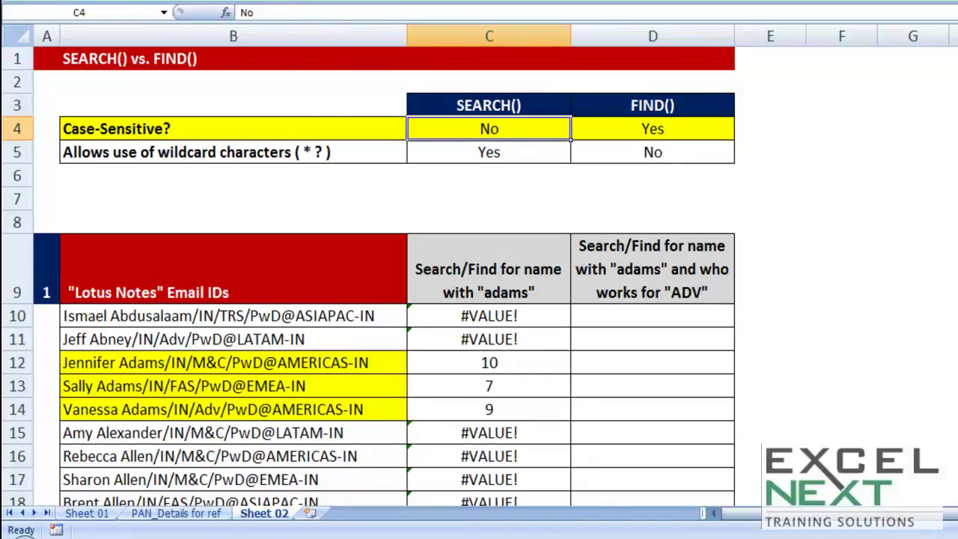
{"action": "left_click", "coordinate": [255, 1]}
{"action": "left_click", "coordinate": [314, 105]}
{"action": "left_click", "coordinate": [468, 174]}
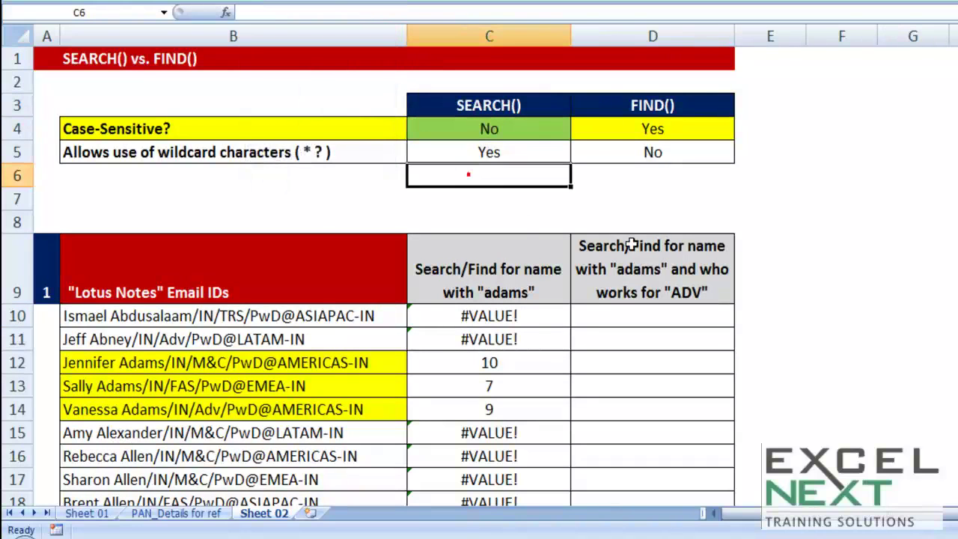
Step: Examine the department codes within the three highlighted email IDs in B12:B14
{"action": "scroll", "coordinate": [658, 241], "scroll_direction": "down", "scroll_amount": 1}
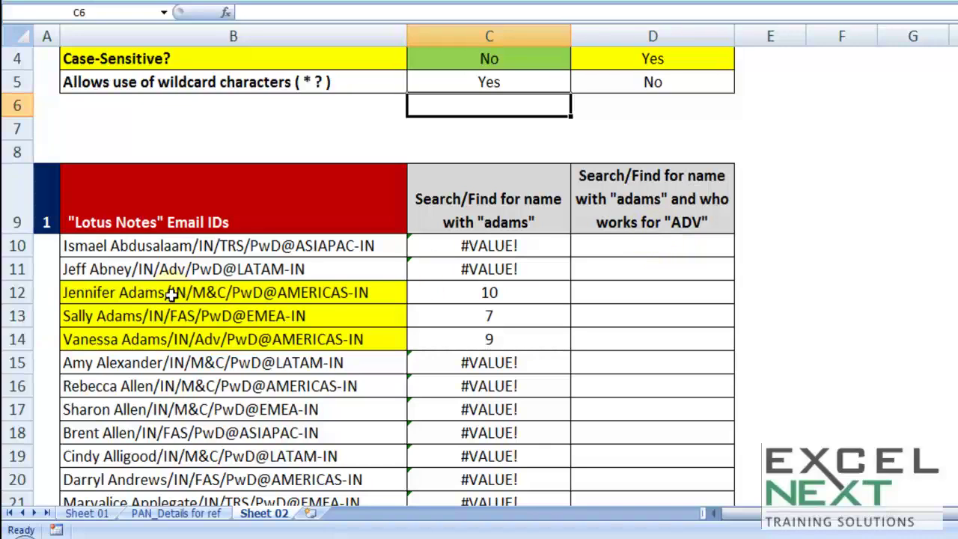
{"action": "left_click", "coordinate": [199, 341]}
{"action": "double_click", "coordinate": [195, 341]}
{"action": "left_click_drag", "start_coordinate": [195, 340], "coordinate": [223, 342]}
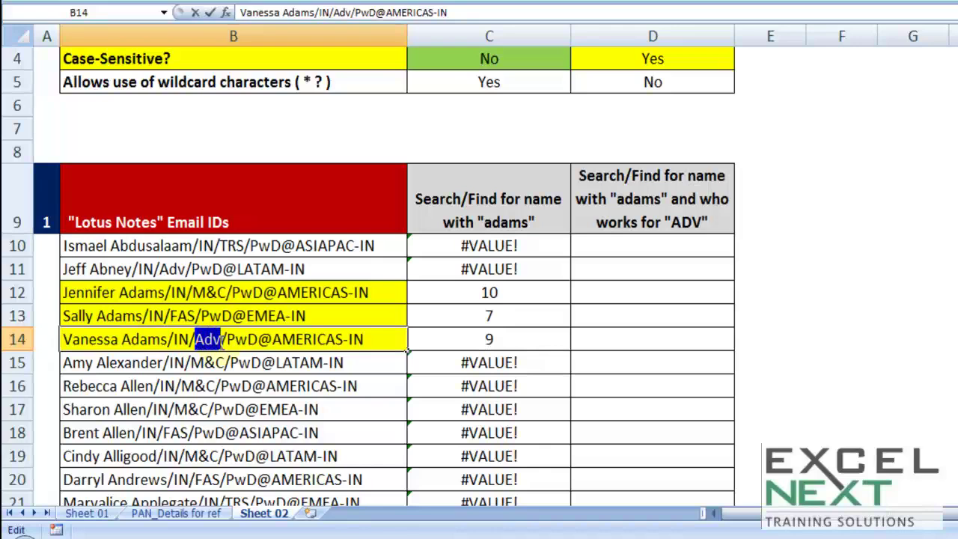
{"action": "left_click", "coordinate": [173, 316]}
{"action": "double_click", "coordinate": [171, 315]}
{"action": "left_click_drag", "start_coordinate": [170, 316], "coordinate": [195, 317]}
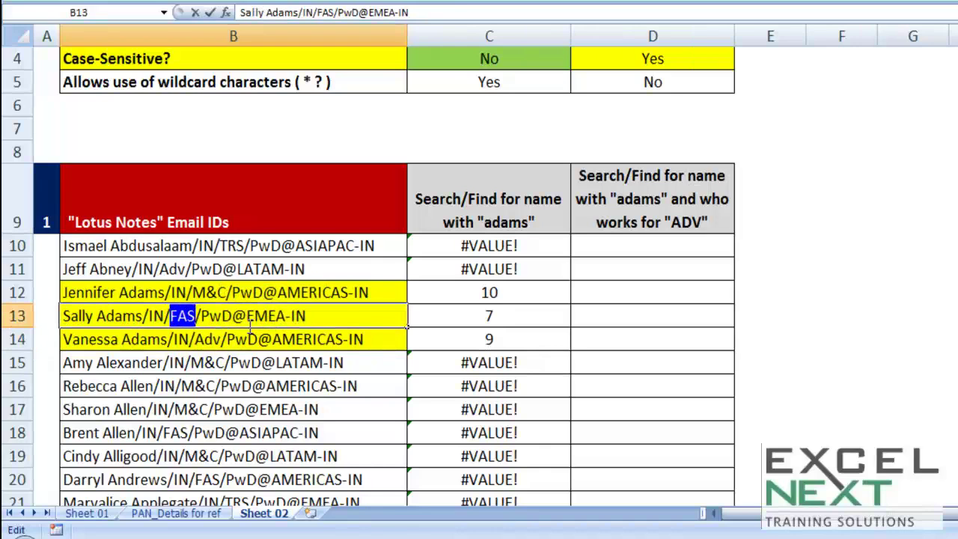
{"action": "left_click", "coordinate": [193, 293]}
{"action": "double_click", "coordinate": [193, 293]}
{"action": "left_click_drag", "start_coordinate": [193, 293], "coordinate": [226, 297]}
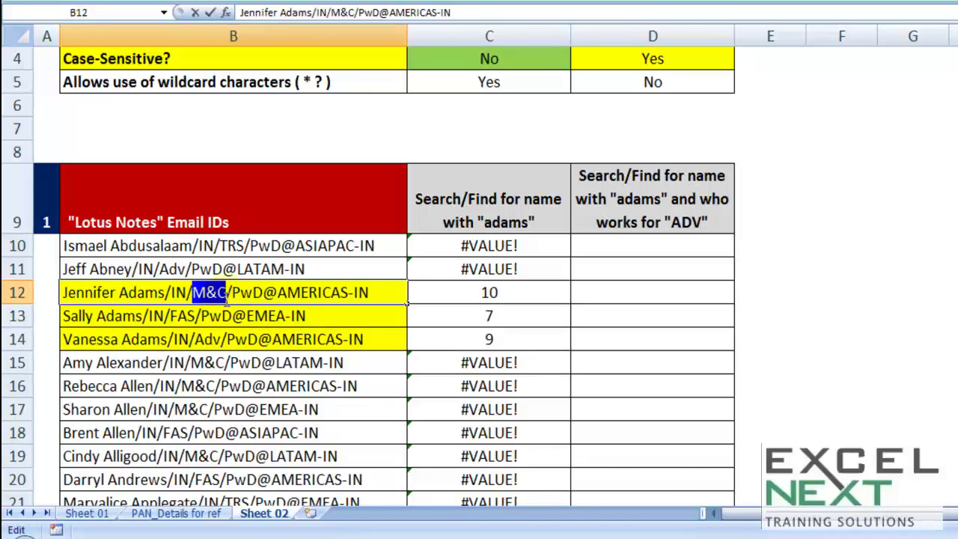
{"action": "left_click", "coordinate": [231, 341]}
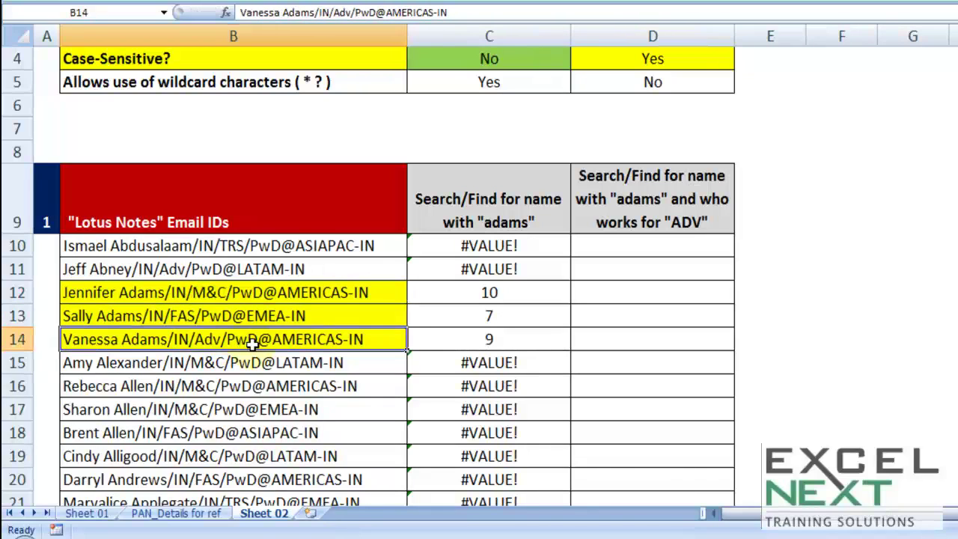
Step: Examine the text between the surname and the department code in B14, and the asterisk wildcard listed in B5
{"action": "double_click", "coordinate": [162, 339]}
{"action": "left_click_drag", "start_coordinate": [162, 339], "coordinate": [197, 339]}
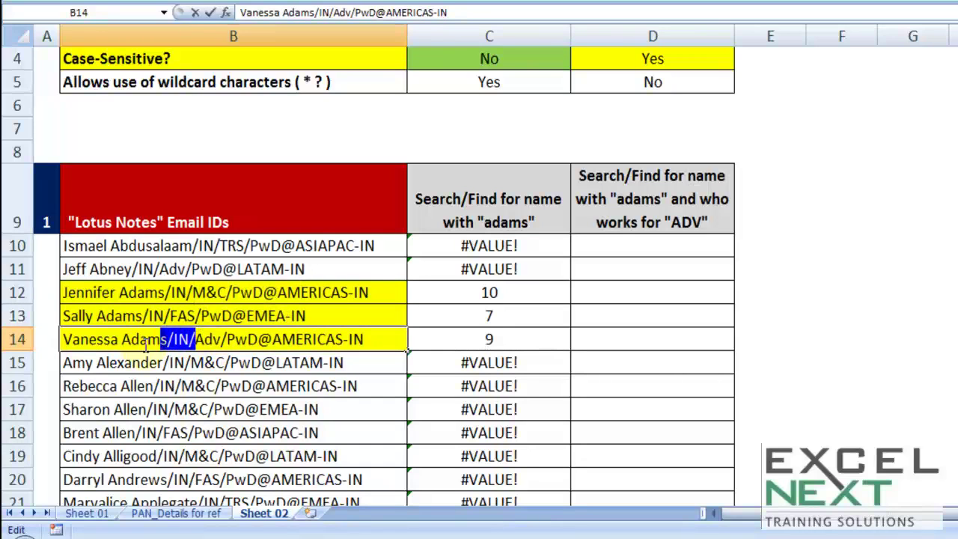
{"action": "left_click", "coordinate": [234, 371]}
{"action": "left_click", "coordinate": [193, 339]}
{"action": "double_click", "coordinate": [193, 339]}
{"action": "left_click_drag", "start_coordinate": [194, 340], "coordinate": [169, 339]}
{"action": "left_click", "coordinate": [202, 433]}
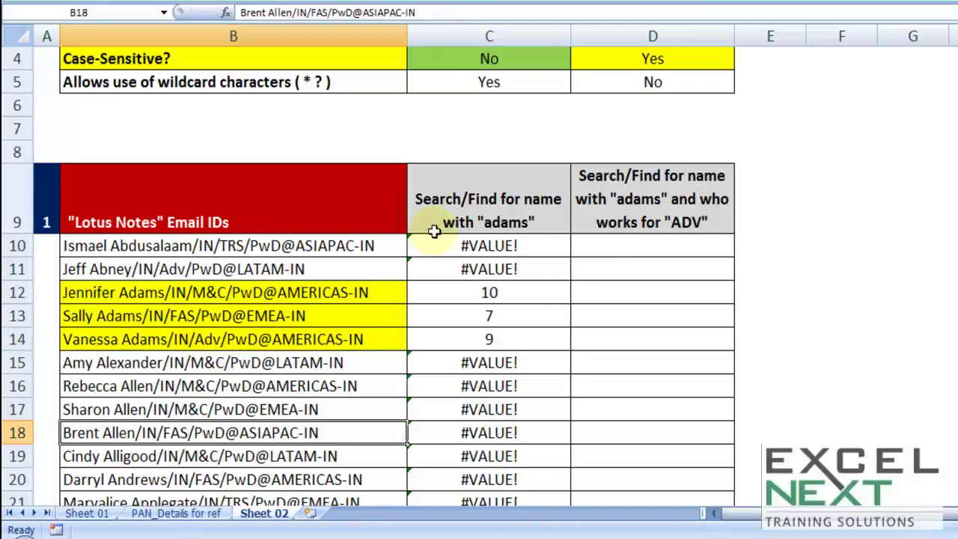
{"action": "double_click", "coordinate": [303, 82]}
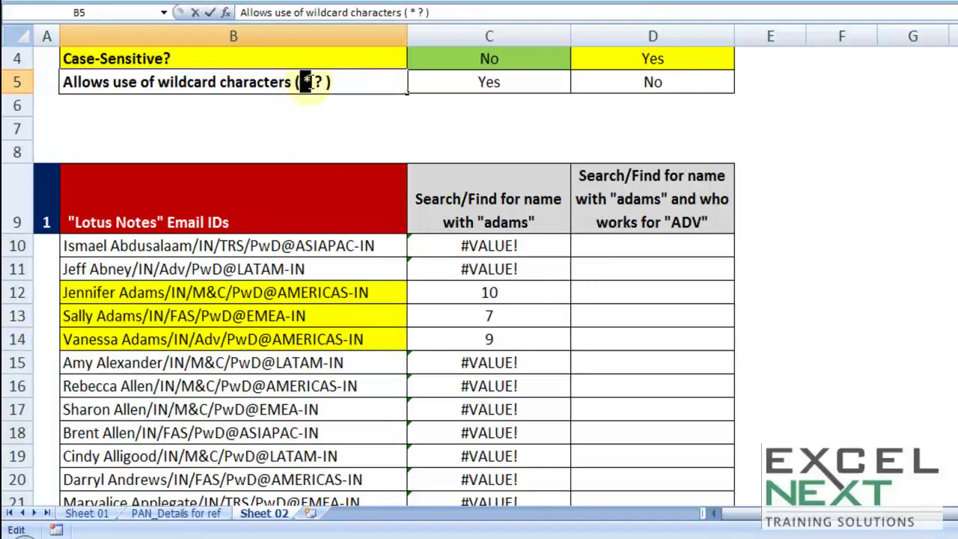
Step: Enter a SEARCH formula in D10 that looks in B10 for the header's lowercase surname followed by *adv, and fill it down the email list
{"action": "left_click", "coordinate": [667, 248]}
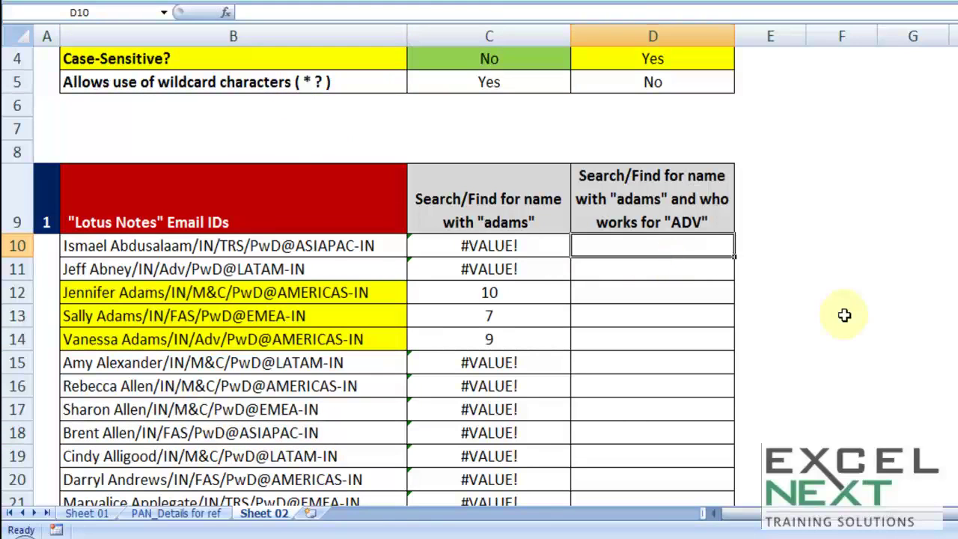
{"action": "type", "text": "=search"}
{"action": "key", "text": "Tab"}
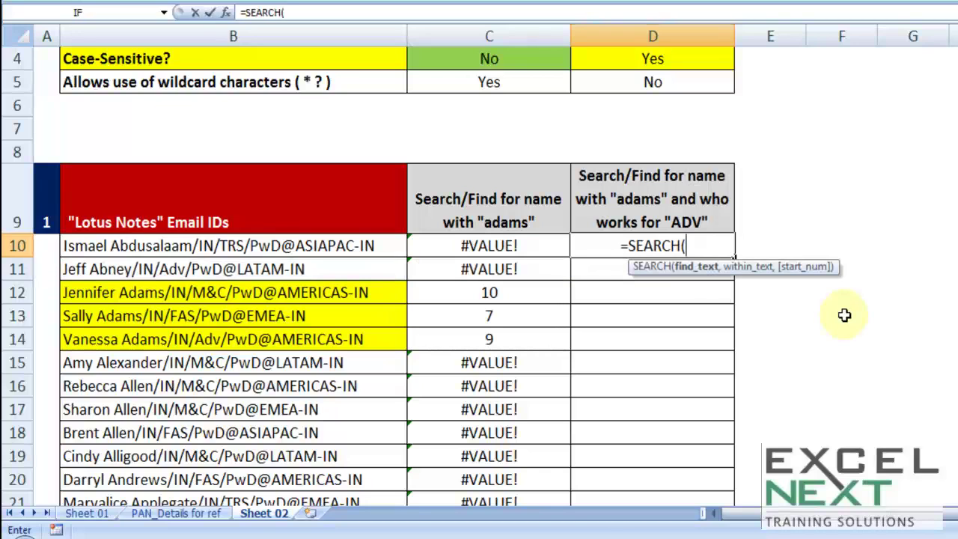
{"action": "type", "text": "\"adams"}
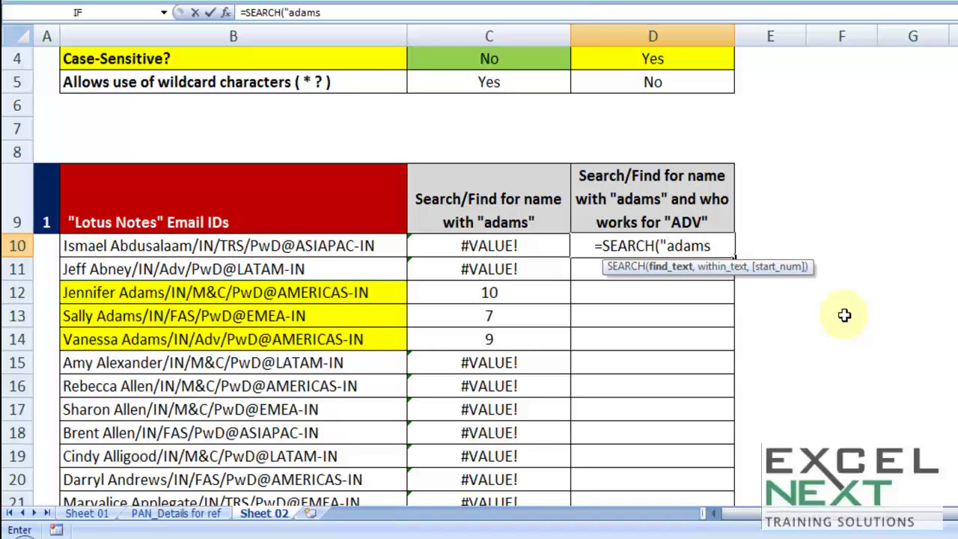
{"action": "type", "text": "*"}
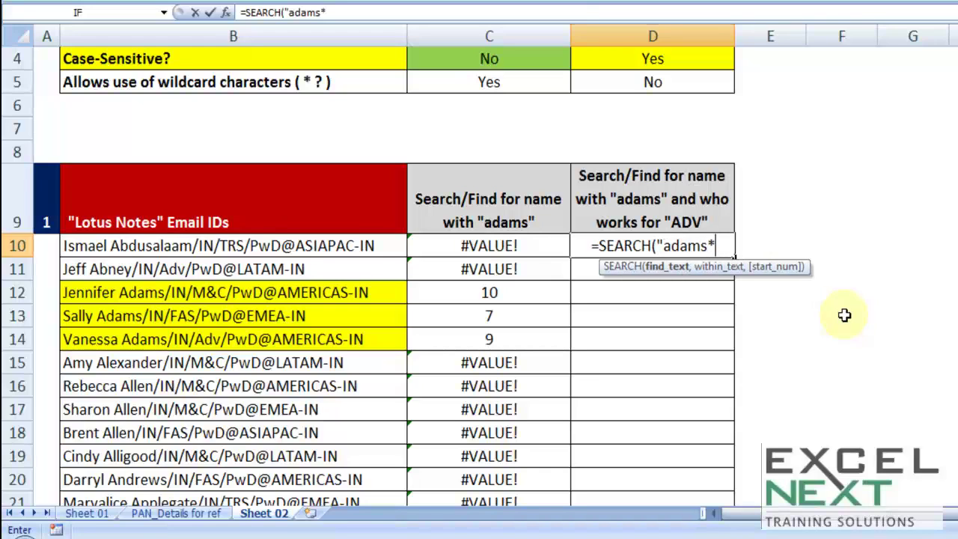
{"action": "type", "text": "adv"}
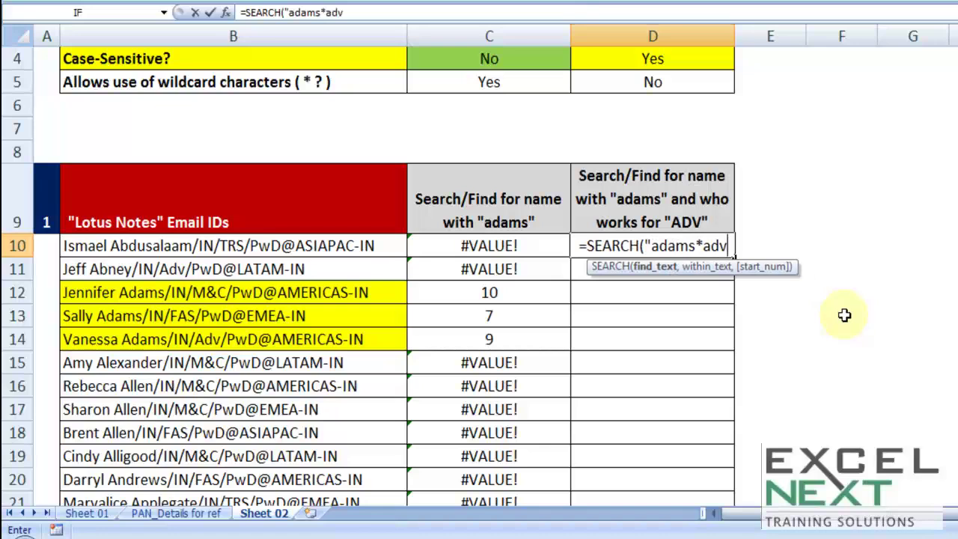
{"action": "type", "text": "\""}
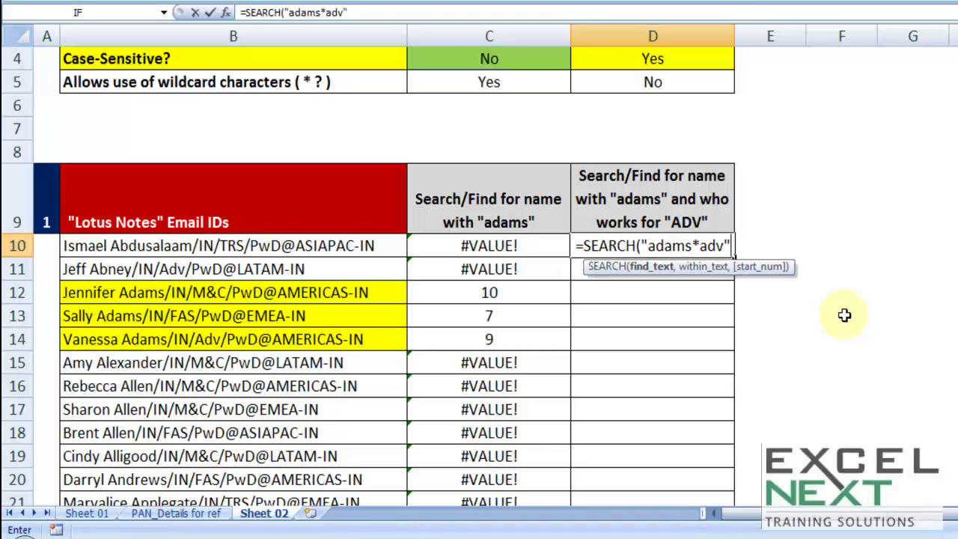
{"action": "left_click_drag", "start_coordinate": [642, 249], "coordinate": [732, 246]}
{"action": "left_click", "coordinate": [734, 247]}
{"action": "type", "text": ","}
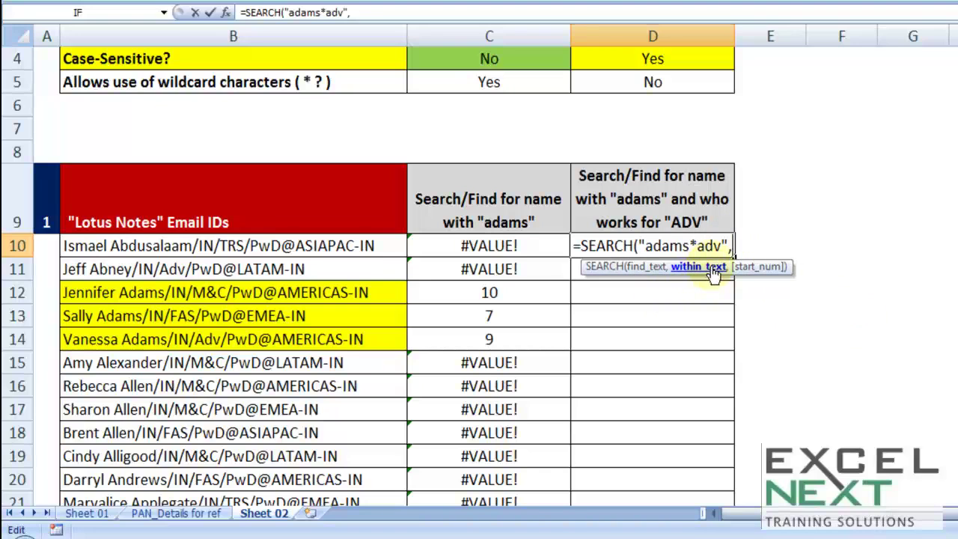
{"action": "left_click", "coordinate": [332, 245]}
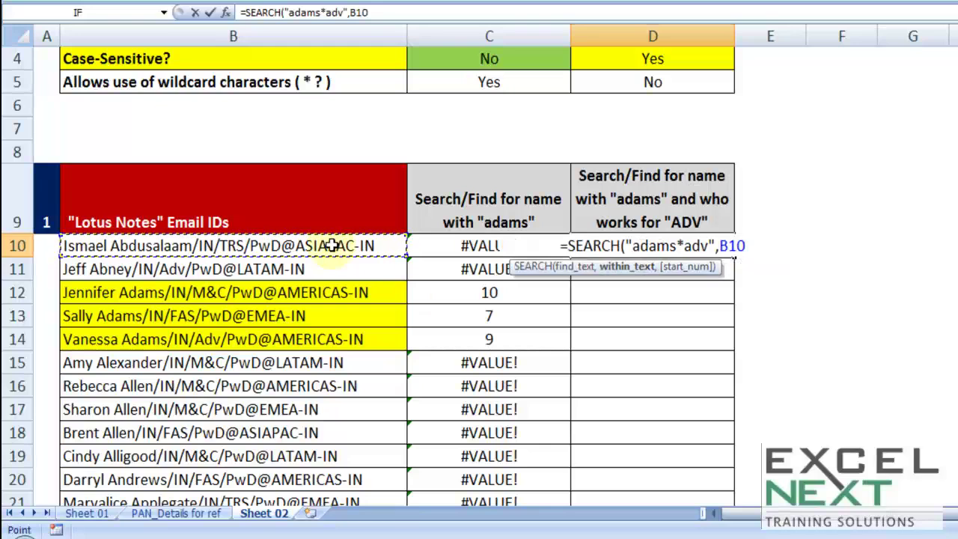
{"action": "type", "text": ")"}
{"action": "key", "text": "Return"}
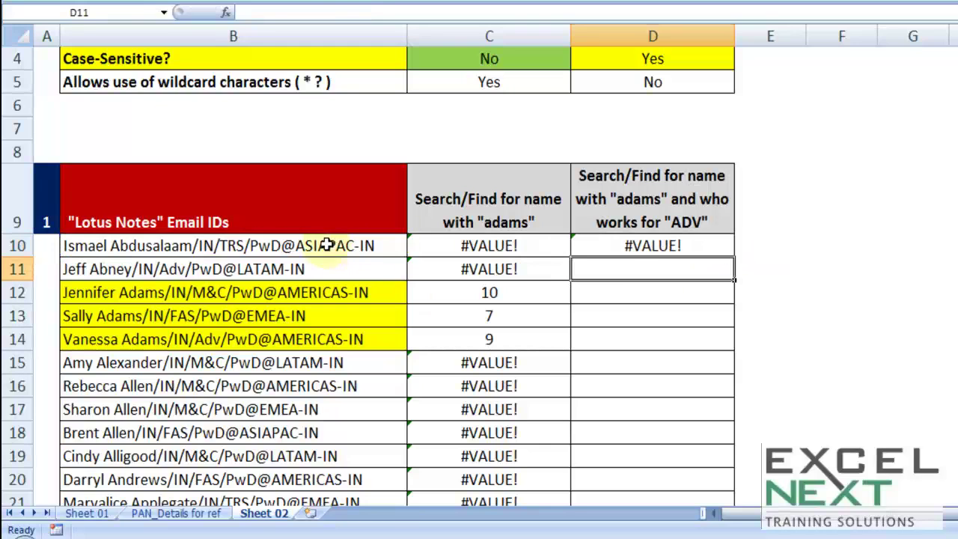
{"action": "left_click", "coordinate": [711, 250]}
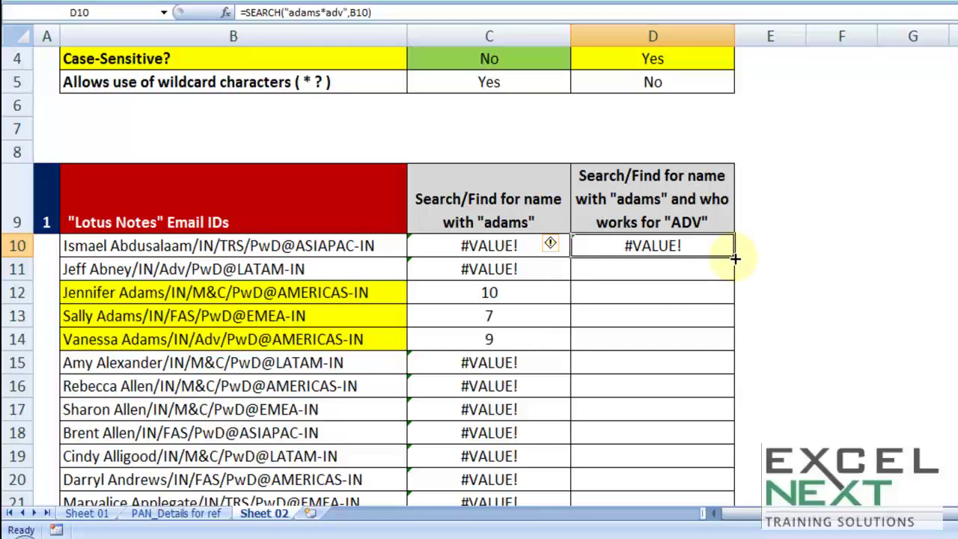
{"action": "double_click", "coordinate": [735, 259]}
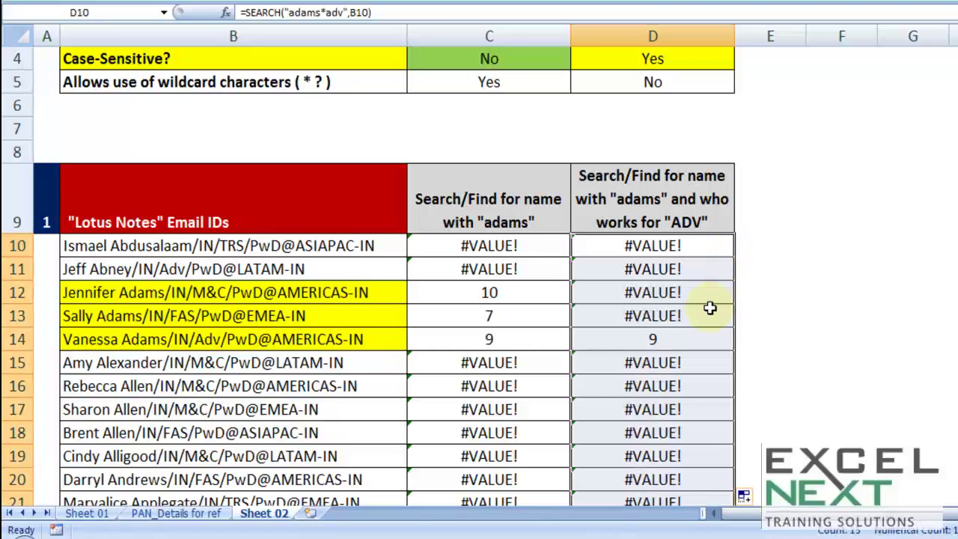
Step: Check the wildcard SEARCH result in D14 and fill the matching email ID in B14 with green
{"action": "left_click", "coordinate": [657, 338]}
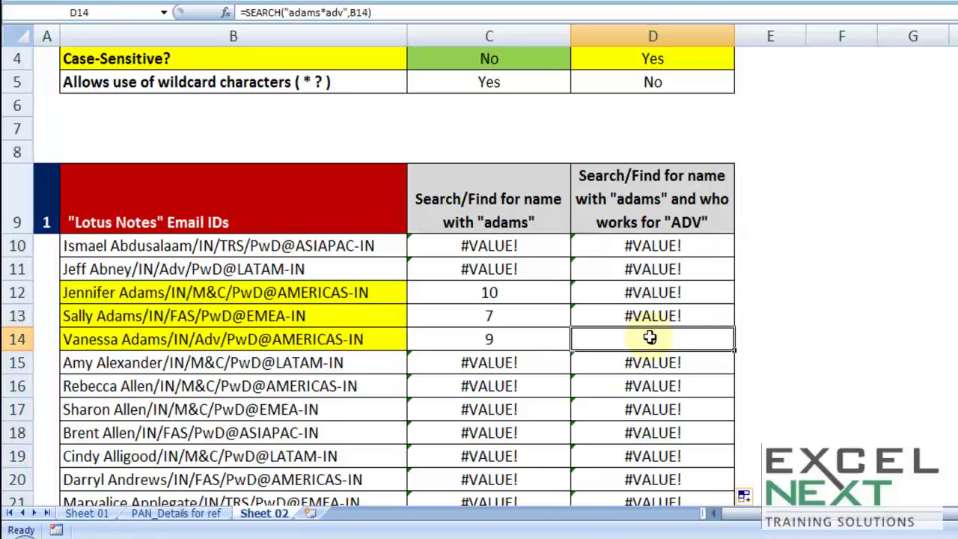
{"action": "left_click", "coordinate": [281, 341]}
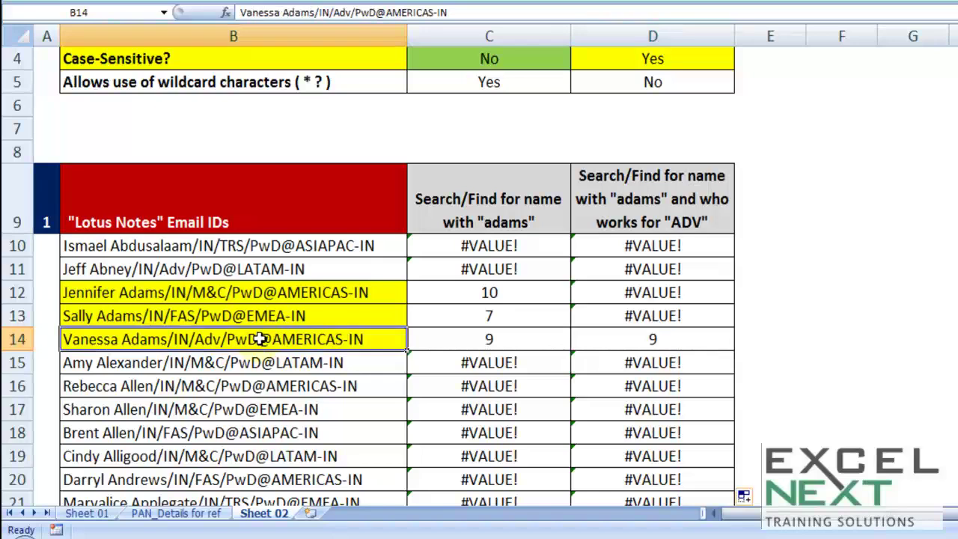
{"action": "left_click", "coordinate": [236, 15]}
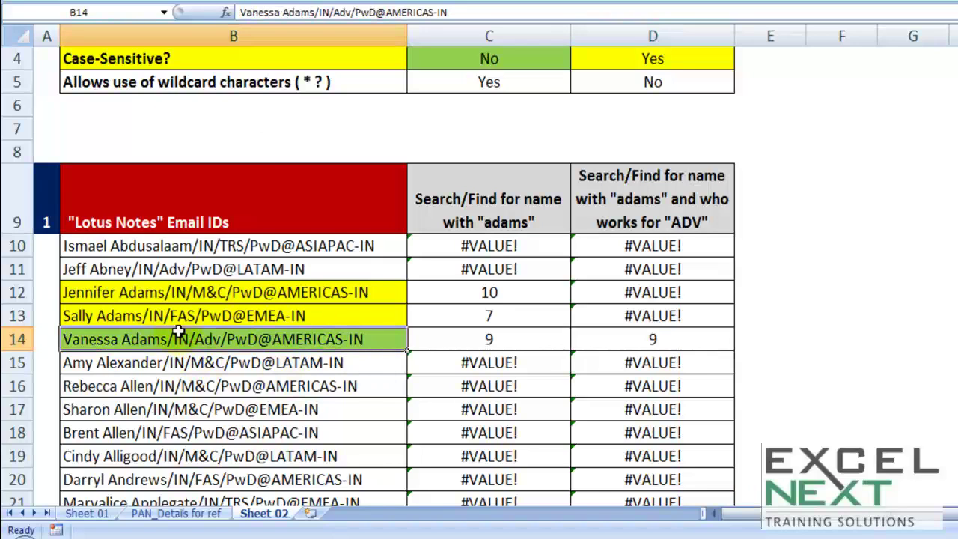
Step: Try changing the department code in B14 from Adv to Advisory to test the wildcard search, and undo the edit
{"action": "double_click", "coordinate": [204, 341]}
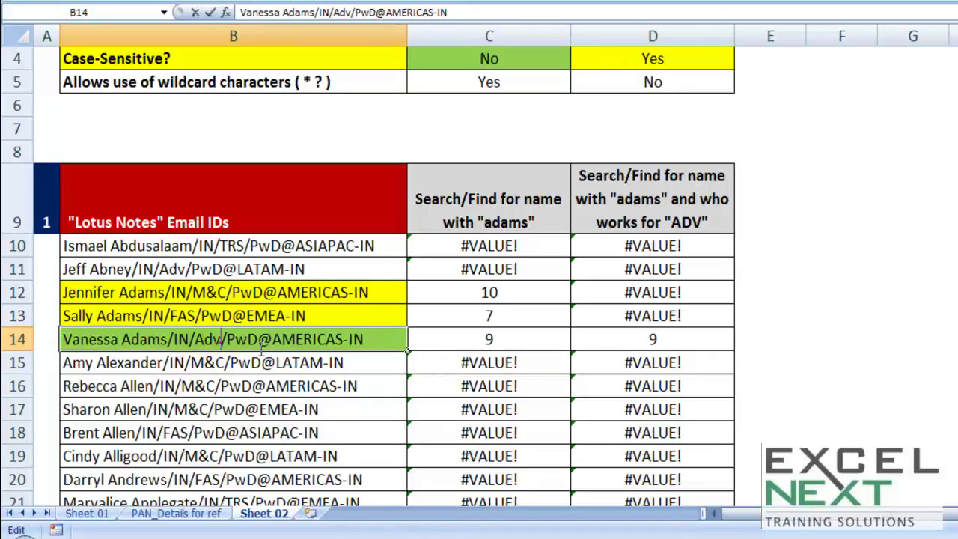
{"action": "type", "text": "isory"}
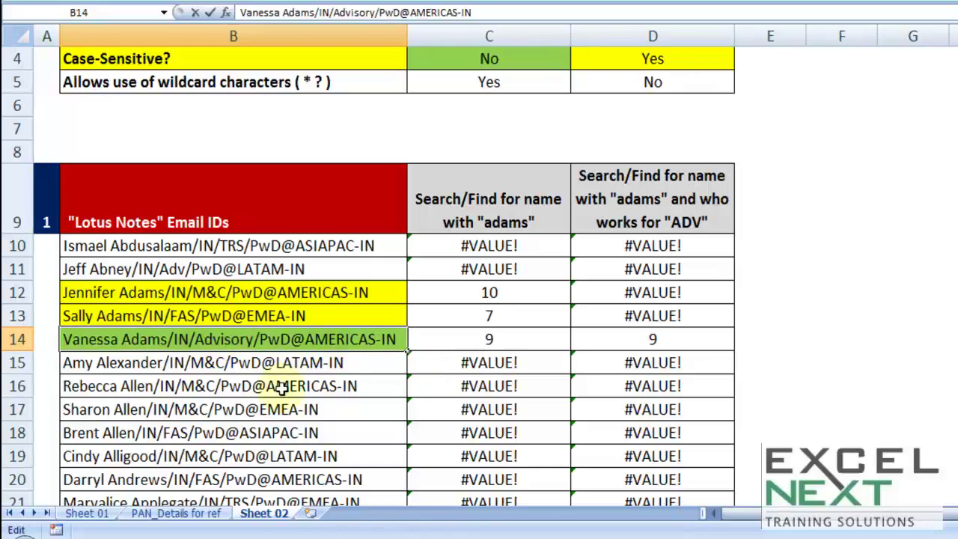
{"action": "left_click", "coordinate": [277, 408]}
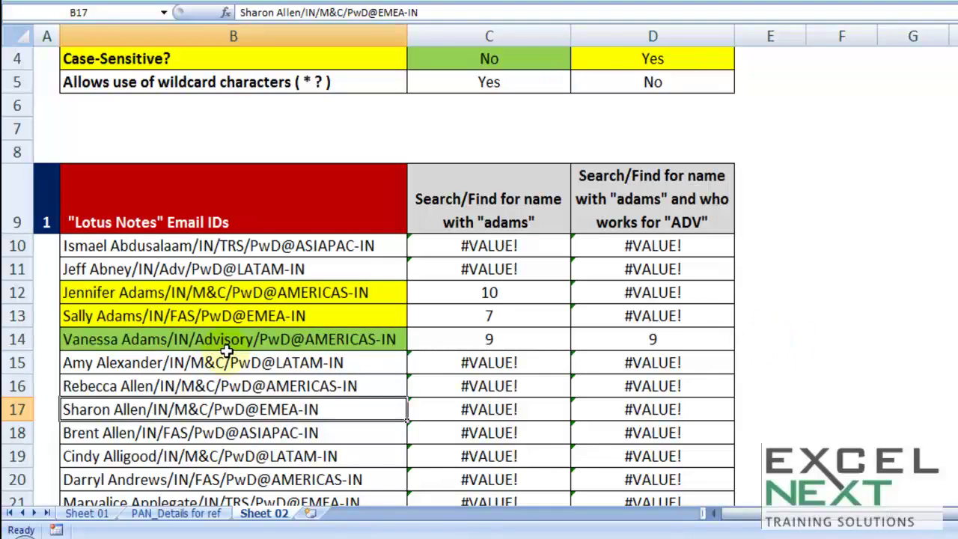
{"action": "key", "text": "ctrl+z"}
Step: Try changing the country code before the department in B14 to INDIA to test the wildcard search, and undo the edit
{"action": "double_click", "coordinate": [174, 341]}
{"action": "mouse_move", "coordinate": [174, 340]}
{"action": "left_mouse_down"}
{"action": "mouse_move", "coordinate": [126, 341]}
{"action": "mouse_move", "coordinate": [196, 341]}
{"action": "left_mouse_up"}
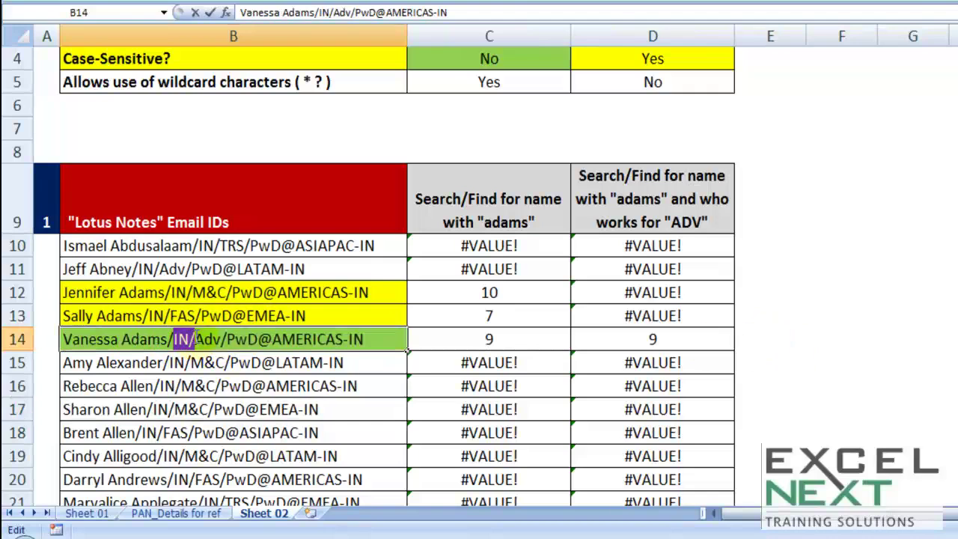
{"action": "left_click", "coordinate": [192, 341]}
{"action": "type", "text": "DIA"}
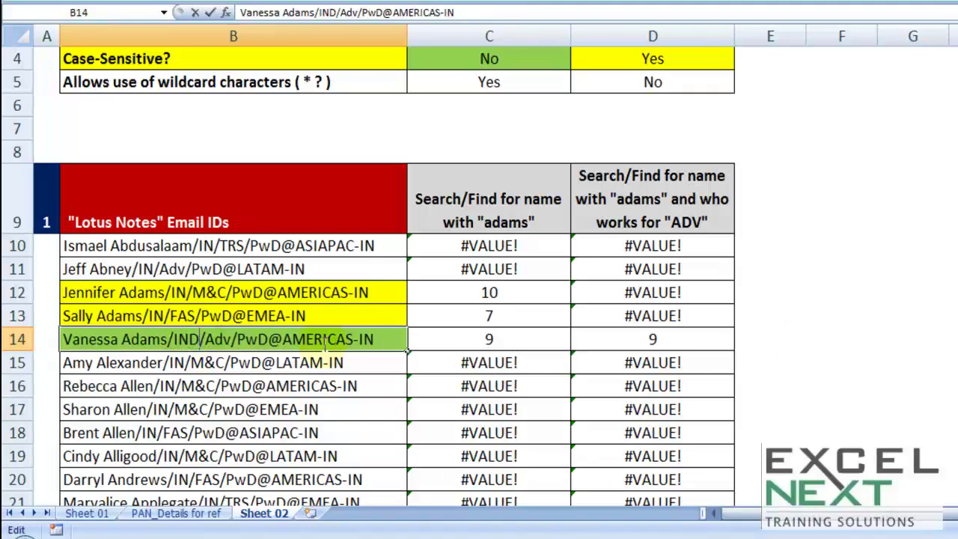
{"action": "left_click", "coordinate": [333, 412]}
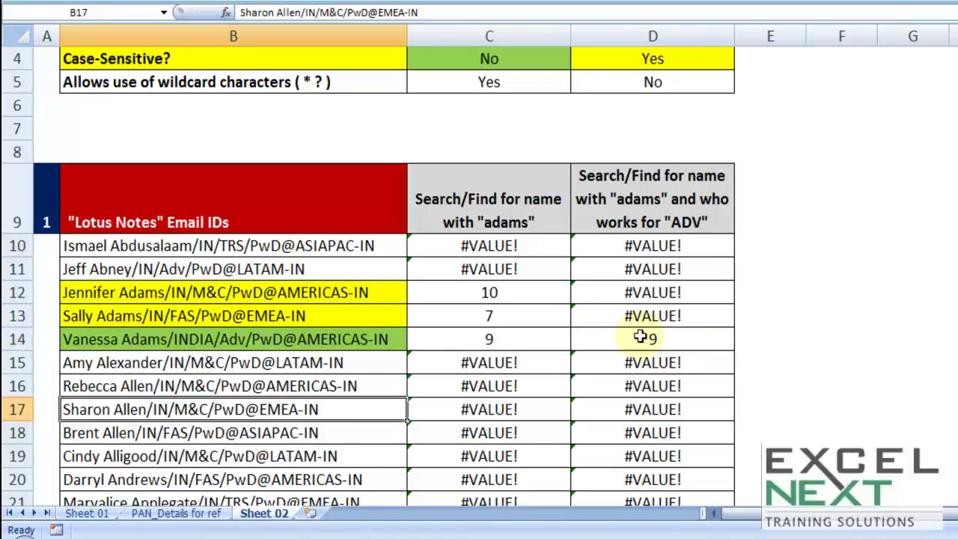
{"action": "left_click", "coordinate": [216, 339]}
{"action": "double_click", "coordinate": [175, 339]}
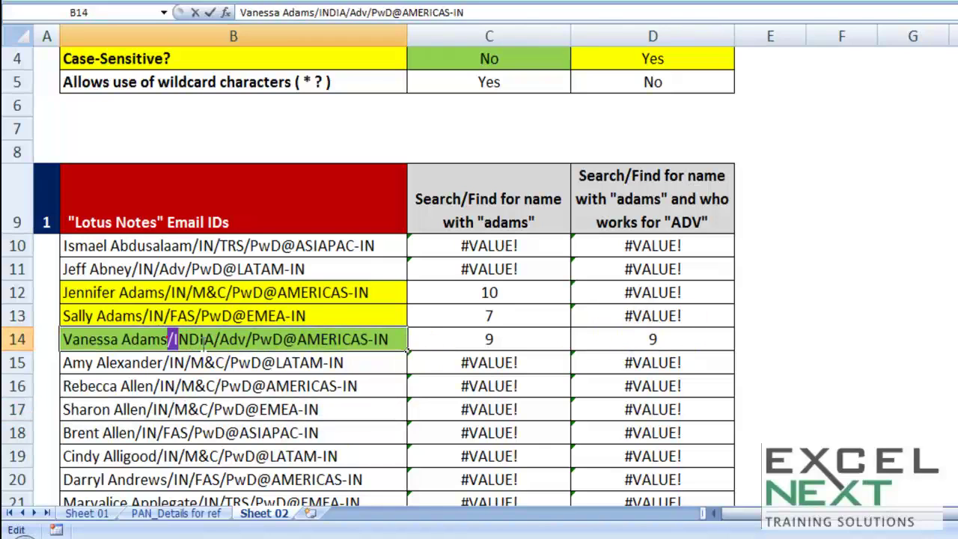
{"action": "left_click_drag", "start_coordinate": [169, 339], "coordinate": [219, 341]}
{"action": "left_click", "coordinate": [307, 384]}
{"action": "key", "text": "Up"}
{"action": "key", "text": "Up"}
{"action": "key", "text": "ctrl+z"}
Step: Apply the same green fill to C5, the SEARCH() cell of the wildcard characters row
{"action": "scroll", "coordinate": [262, 385], "scroll_direction": "up", "scroll_amount": 1}
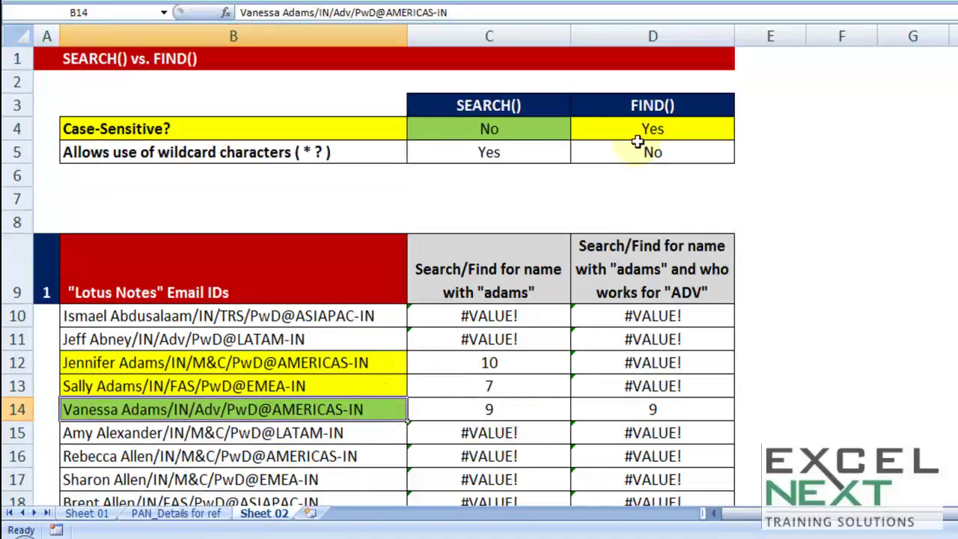
{"action": "left_click", "coordinate": [651, 105]}
{"action": "left_click", "coordinate": [540, 153]}
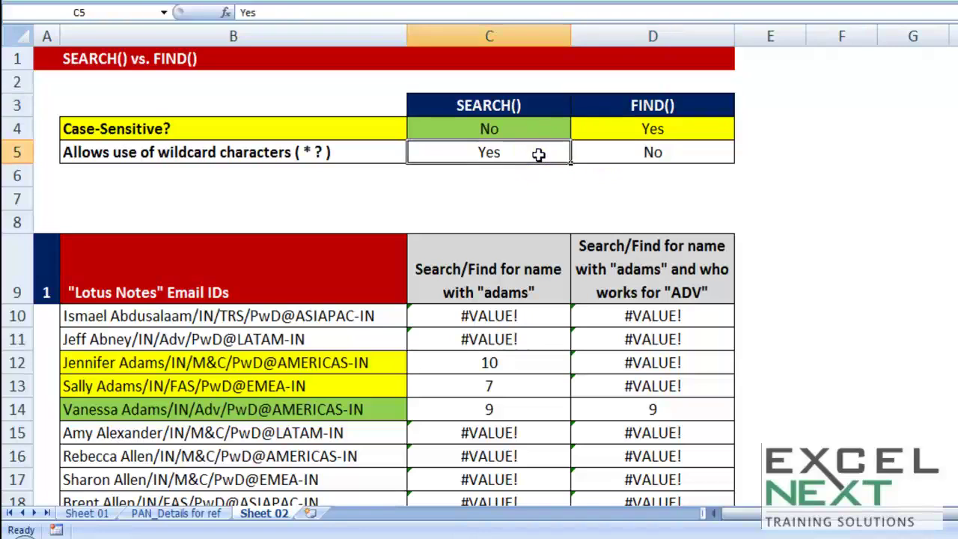
{"action": "key", "text": "F4"}
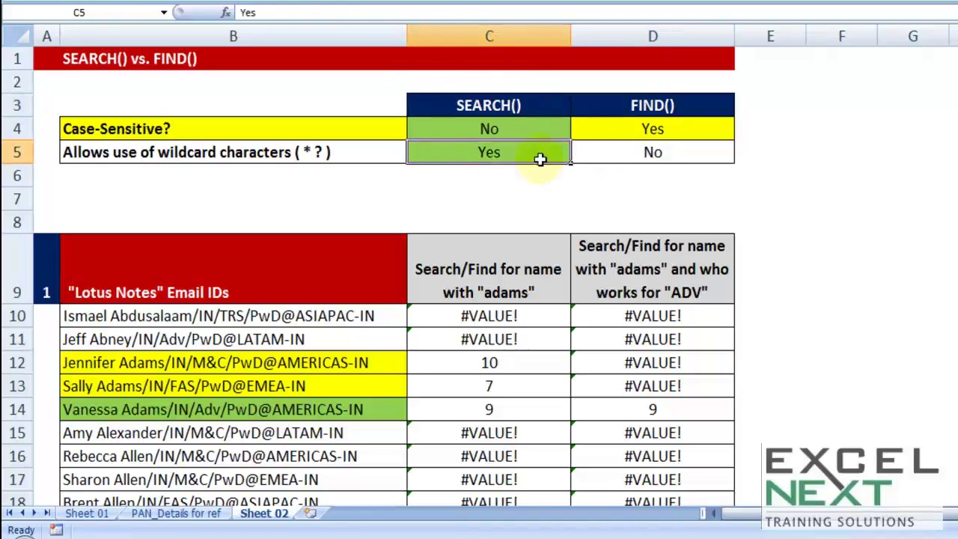
{"action": "scroll", "coordinate": [694, 364], "scroll_direction": "down", "scroll_amount": 1}
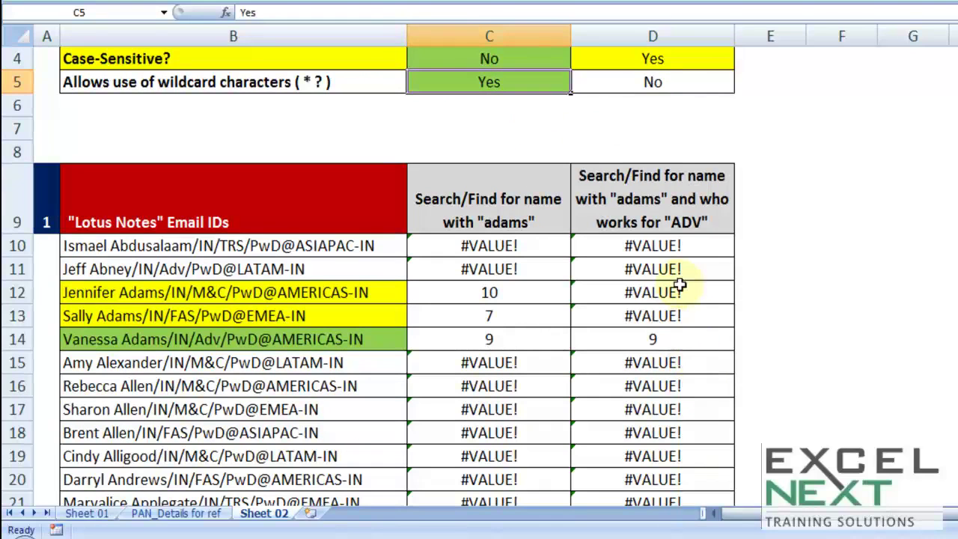
Step: Examine the asterisk wildcard in D10's SEARCH formula and the slash-enclosed country code it has to span in B10
{"action": "left_click", "coordinate": [663, 247]}
{"action": "double_click", "coordinate": [670, 246]}
{"action": "left_click_drag", "start_coordinate": [673, 247], "coordinate": [682, 245]}
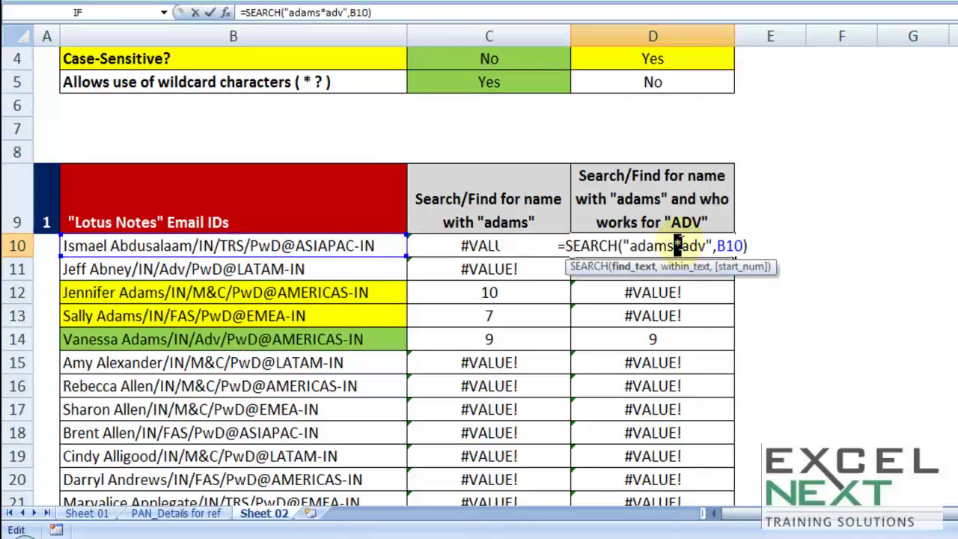
{"action": "key", "text": "Escape"}
{"action": "left_click", "coordinate": [193, 246]}
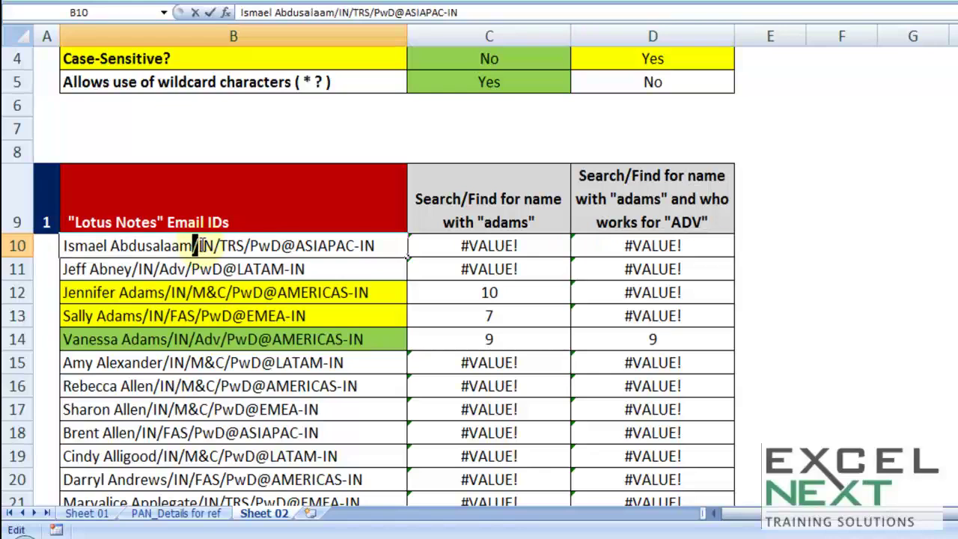
{"action": "left_click_drag", "start_coordinate": [204, 248], "coordinate": [222, 246]}
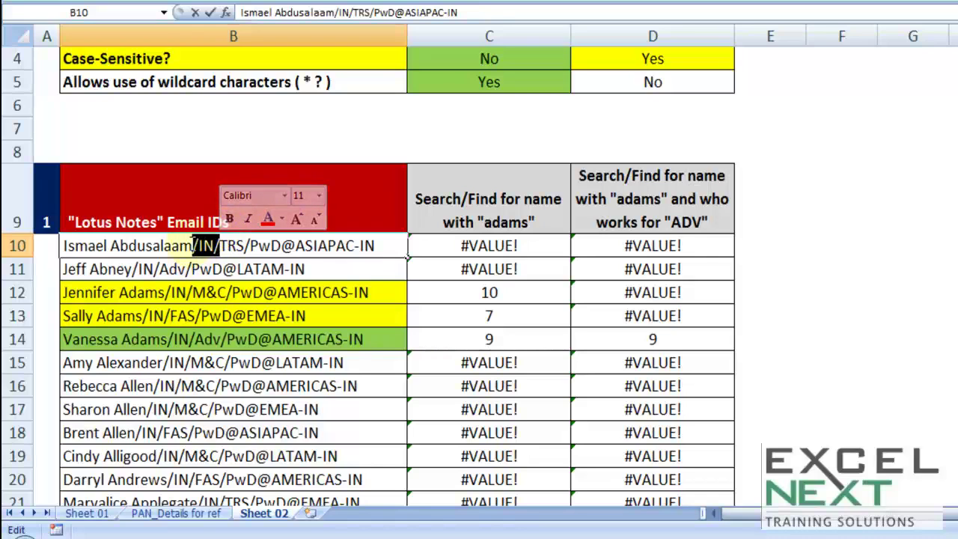
{"action": "left_click_drag", "start_coordinate": [193, 246], "coordinate": [222, 247]}
{"action": "key", "text": "Escape"}
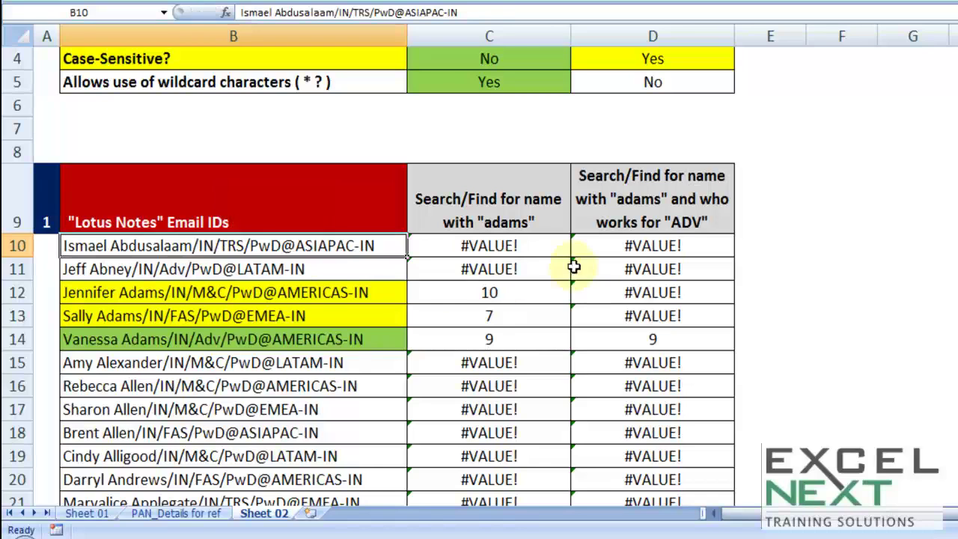
Step: Replace the asterisk in D10's SEARCH formula with four question marks, giving =SEARCH("adams????adv",B10)
{"action": "double_click", "coordinate": [663, 248]}
{"action": "left_click_drag", "start_coordinate": [683, 250], "coordinate": [675, 247]}
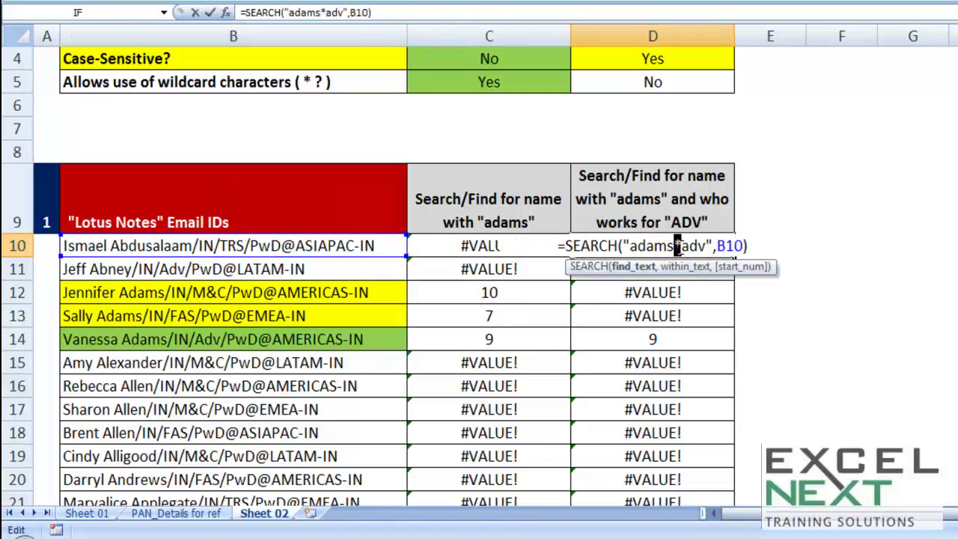
{"action": "type", "text": "???"}
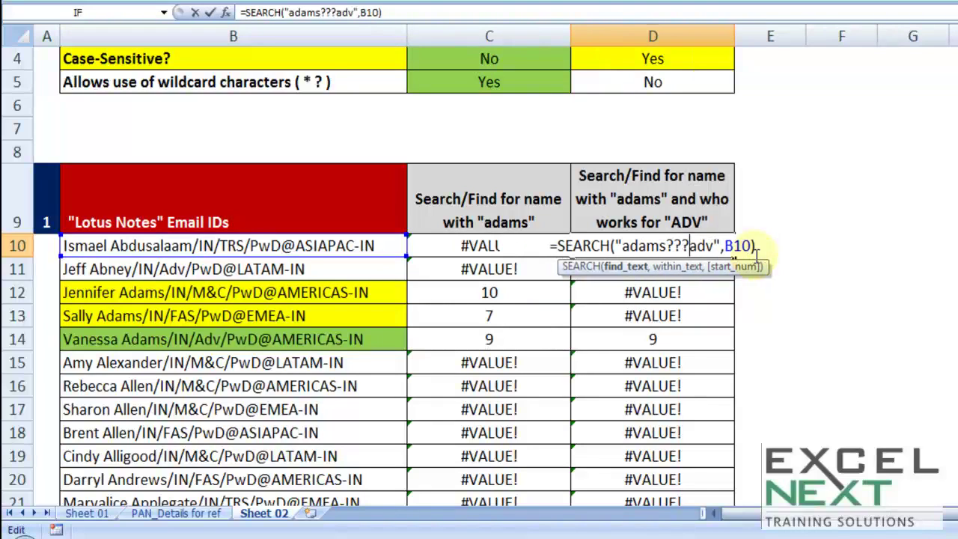
{"action": "type", "text": "?"}
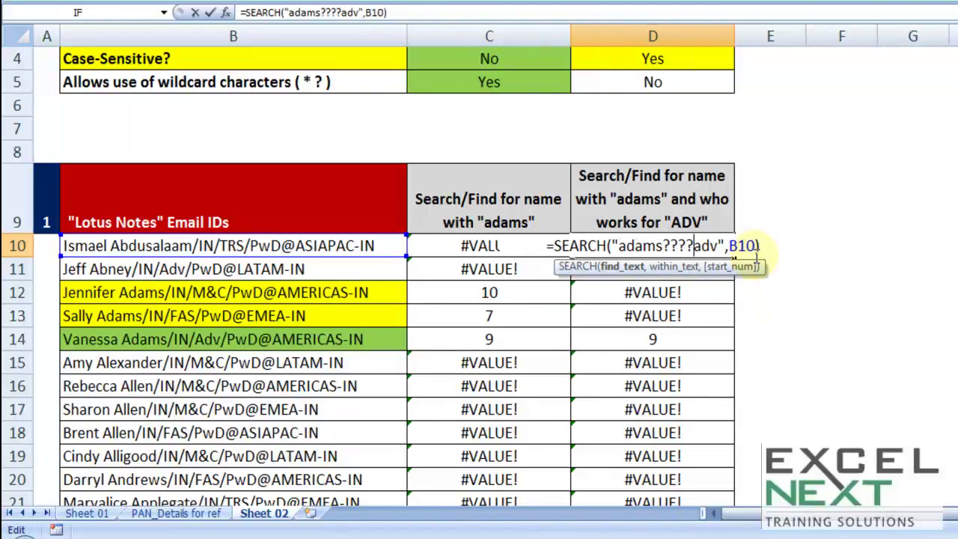
{"action": "key", "text": "ctrl+Return"}
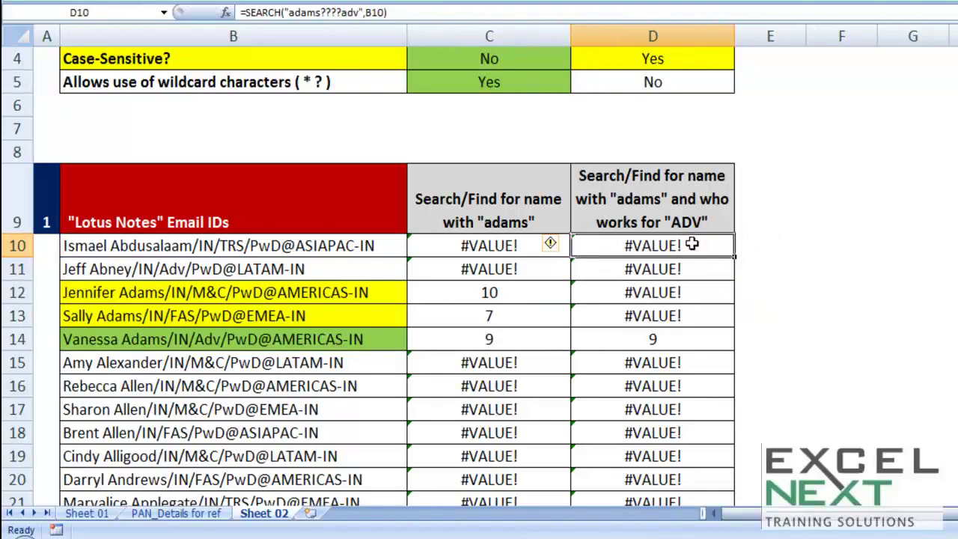
Step: Fill the D10 formula down column D and check the copied formula in D14
{"action": "double_click", "coordinate": [734, 257]}
{"action": "key", "text": "Up"}
{"action": "double_click", "coordinate": [677, 340]}
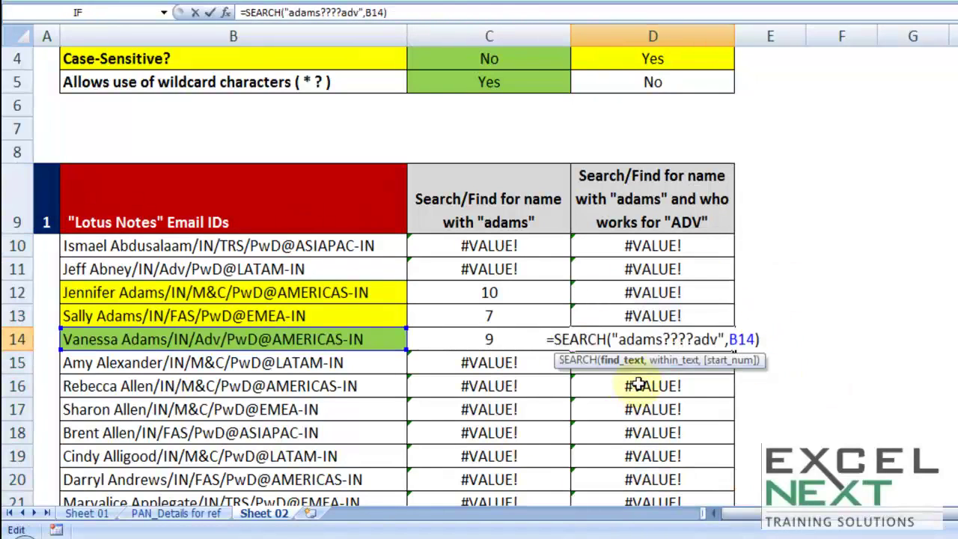
{"action": "key", "text": "Escape"}
Step: Try changing the country code in B14 from IN to INDIA to test the four-question-mark SEARCH, and undo the edit
{"action": "double_click", "coordinate": [191, 339]}
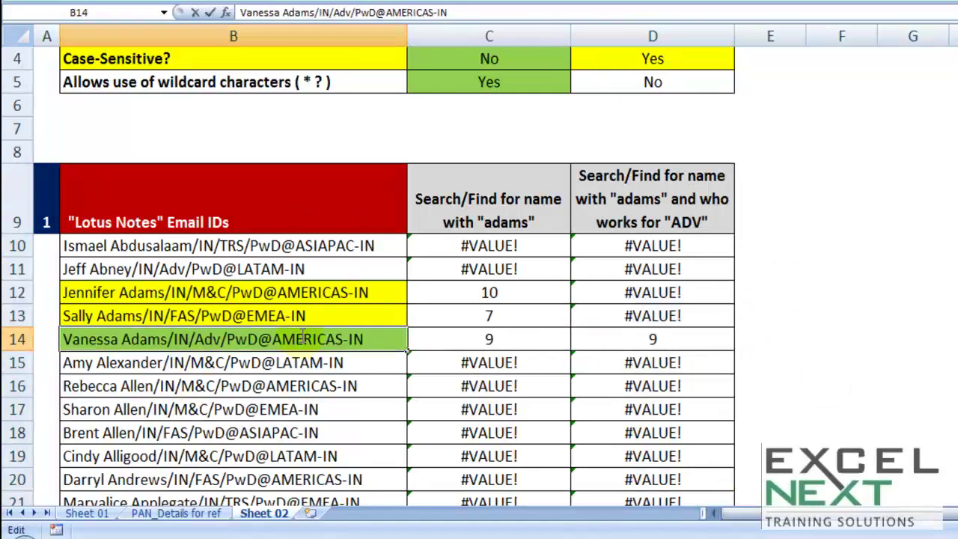
{"action": "type", "text": "DIA"}
{"action": "left_click", "coordinate": [172, 387]}
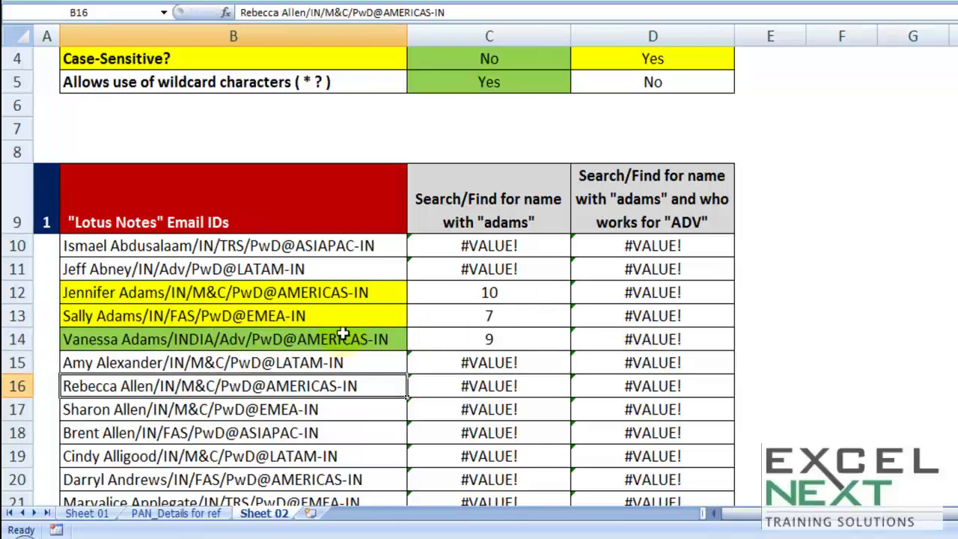
{"action": "double_click", "coordinate": [216, 340]}
{"action": "left_click_drag", "start_coordinate": [172, 339], "coordinate": [217, 340]}
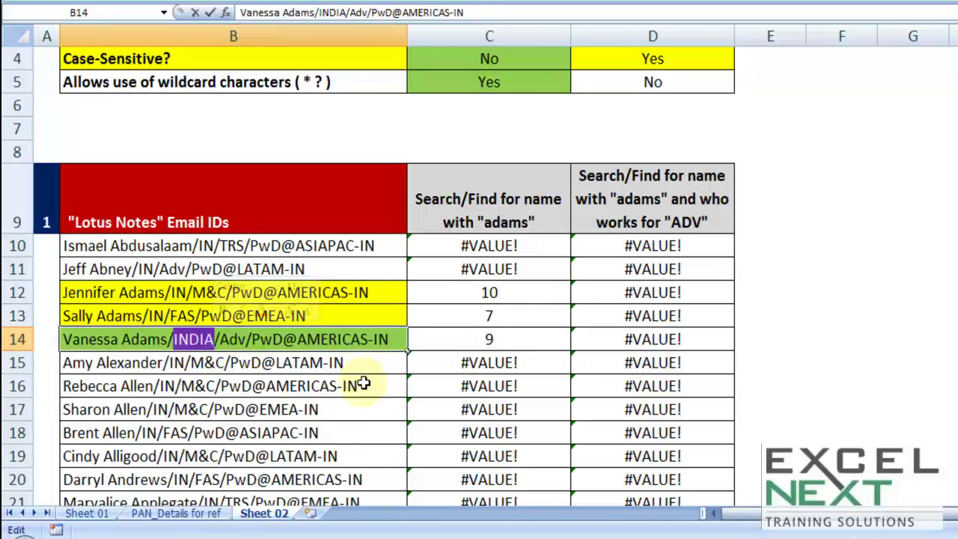
{"action": "key", "text": "Escape"}
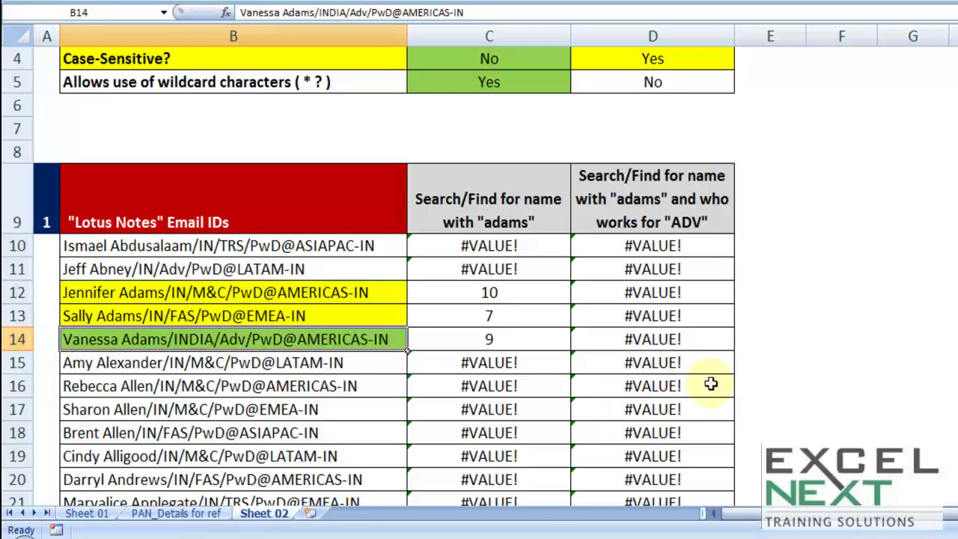
{"action": "key", "text": "ctrl+z"}
Step: Review the SEARCH() column of the comparison table for case sensitivity and wildcard support
{"action": "scroll", "coordinate": [505, 183], "scroll_direction": "up", "scroll_amount": 1}
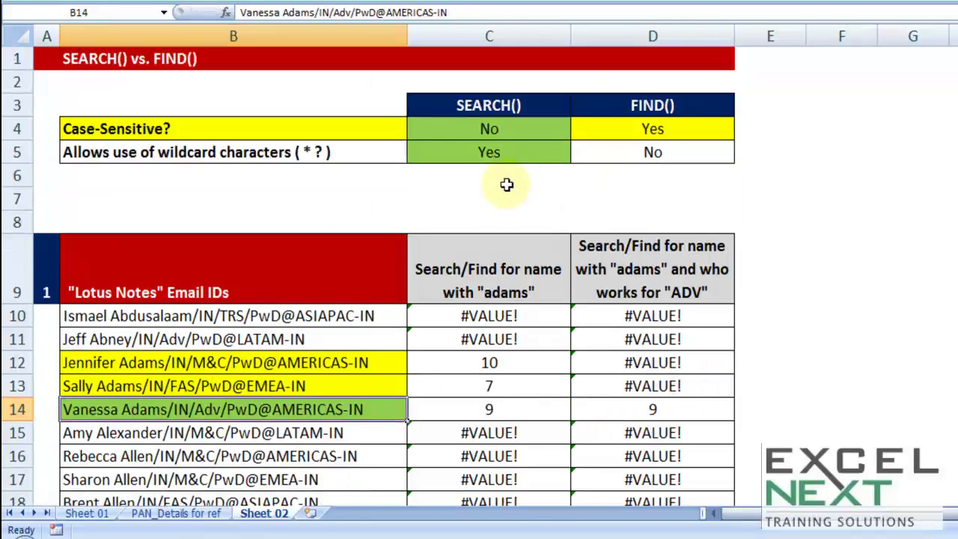
{"action": "left_click", "coordinate": [509, 203]}
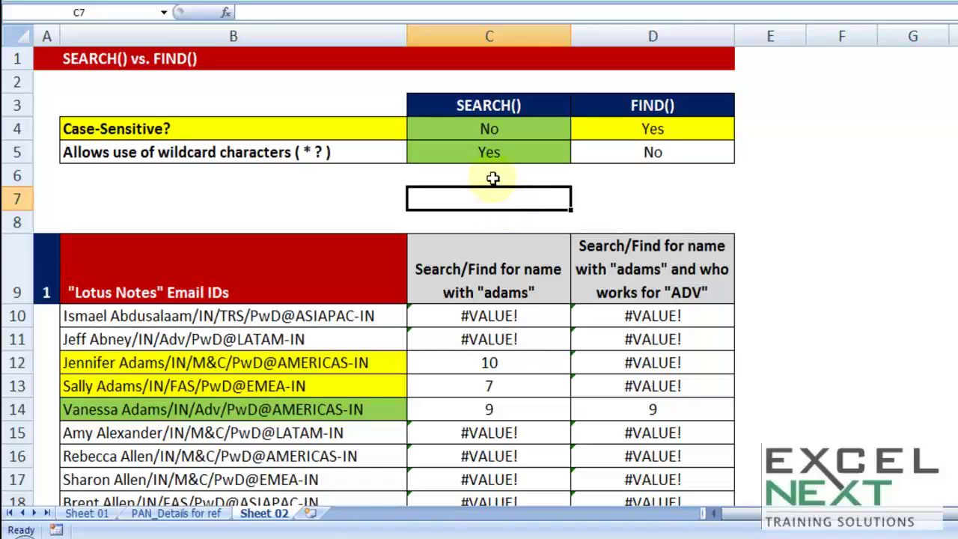
{"action": "left_click_drag", "start_coordinate": [492, 105], "coordinate": [488, 154]}
{"action": "left_click", "coordinate": [481, 204]}
{"action": "scroll", "coordinate": [464, 204], "scroll_direction": "down", "scroll_amount": 1}
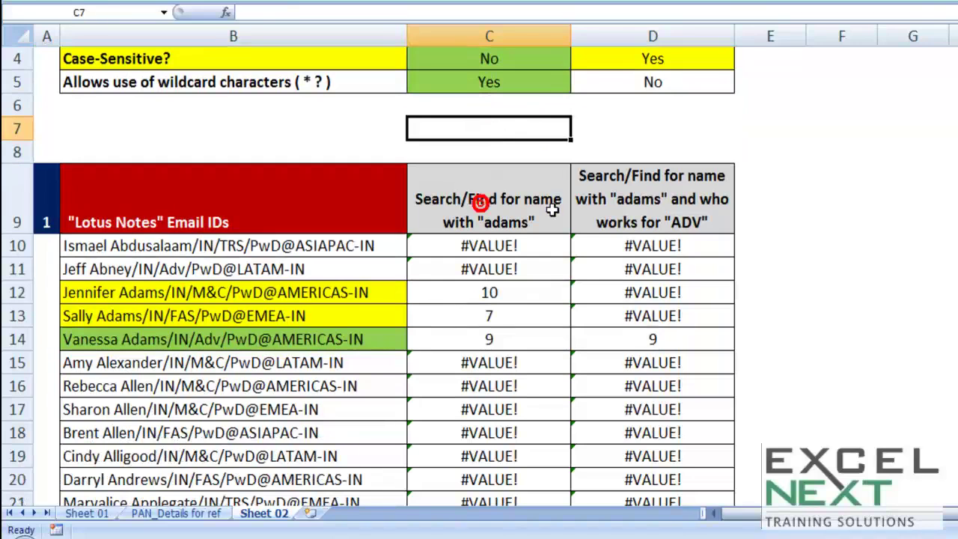
{"action": "scroll", "coordinate": [558, 209], "scroll_direction": "up", "scroll_amount": 1}
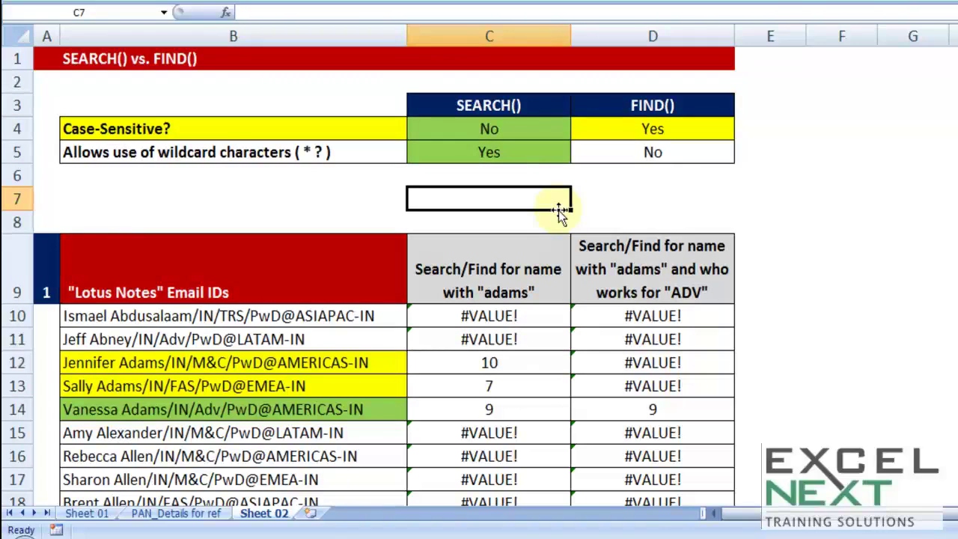